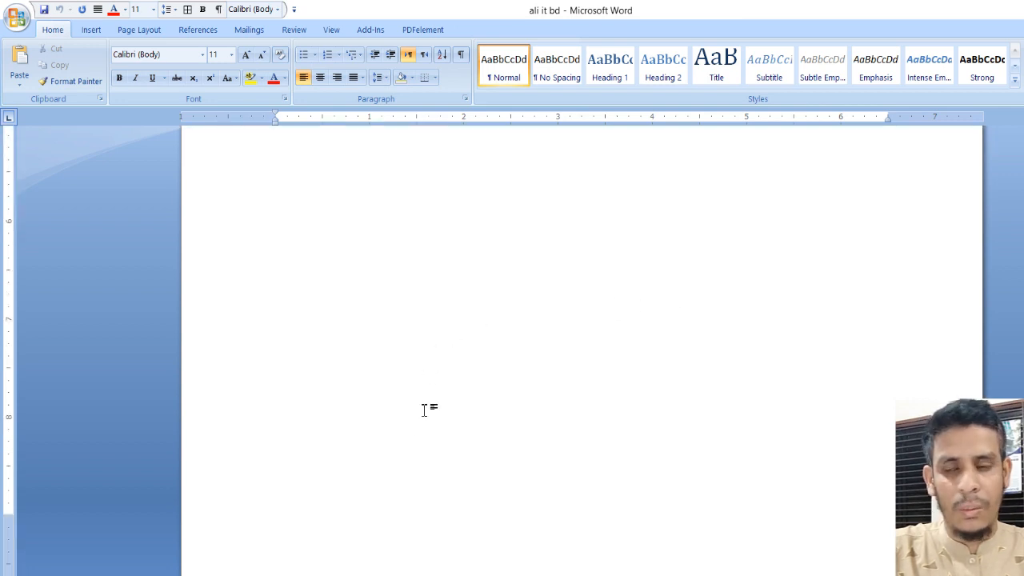
Open the page footer for editing and set its font size to 9
double_click(341, 562)
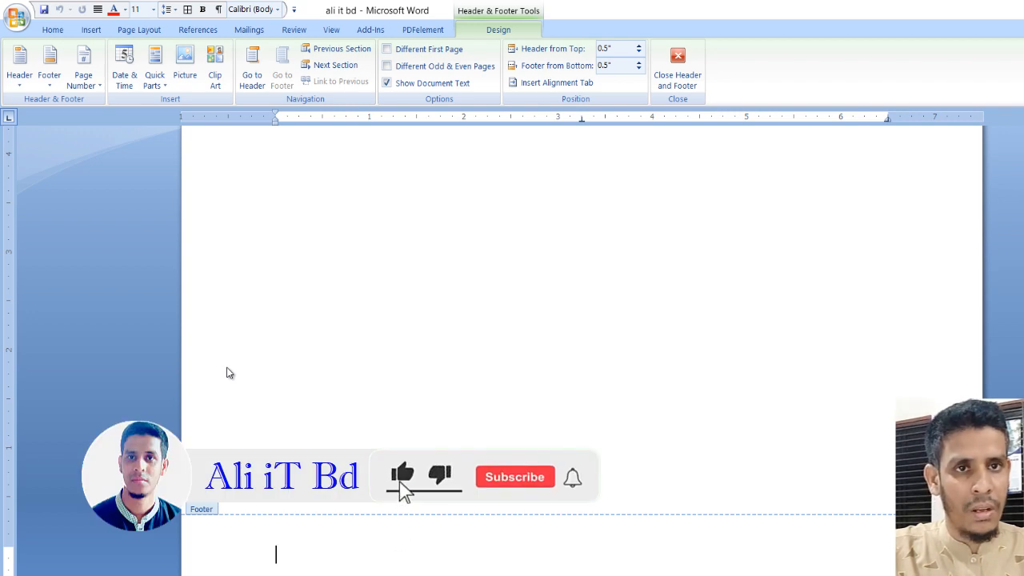
left_click(154, 11)
left_click(143, 38)
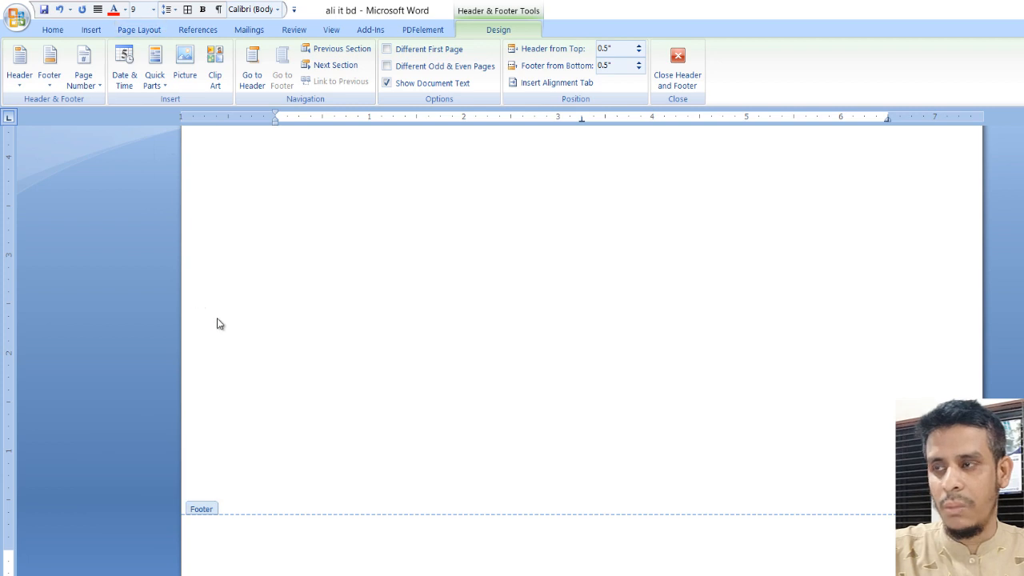
scroll(161, 176, "up", 4, "ctrl")
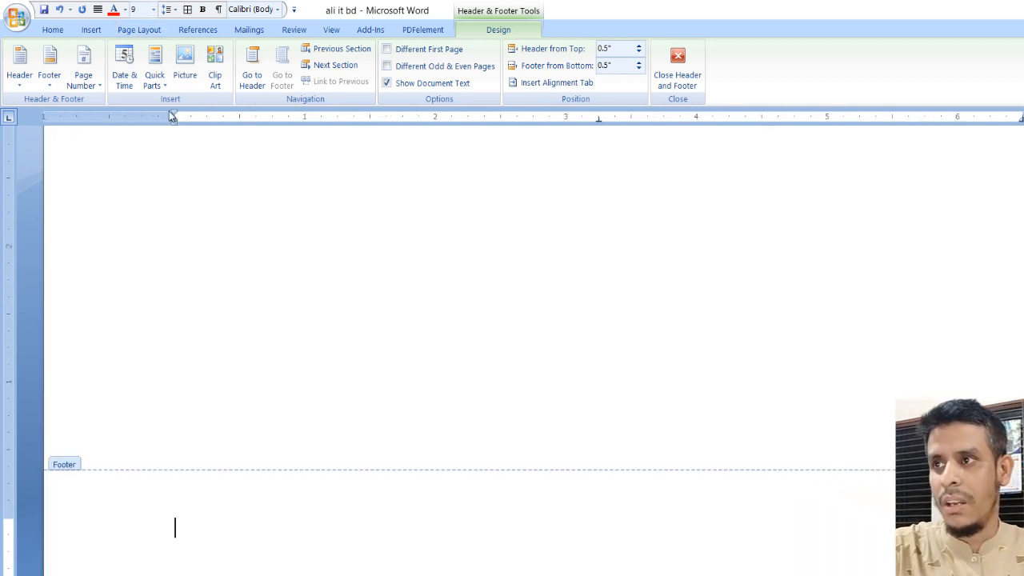
Insert a FileName field in the footer with the First capital format and the path added to the file name
left_click(92, 32)
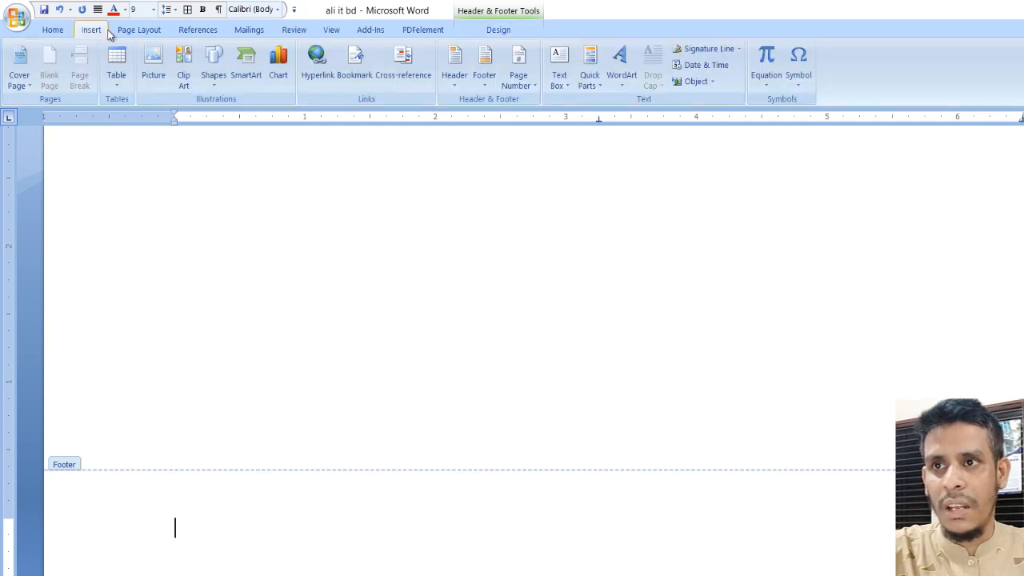
left_click(598, 90)
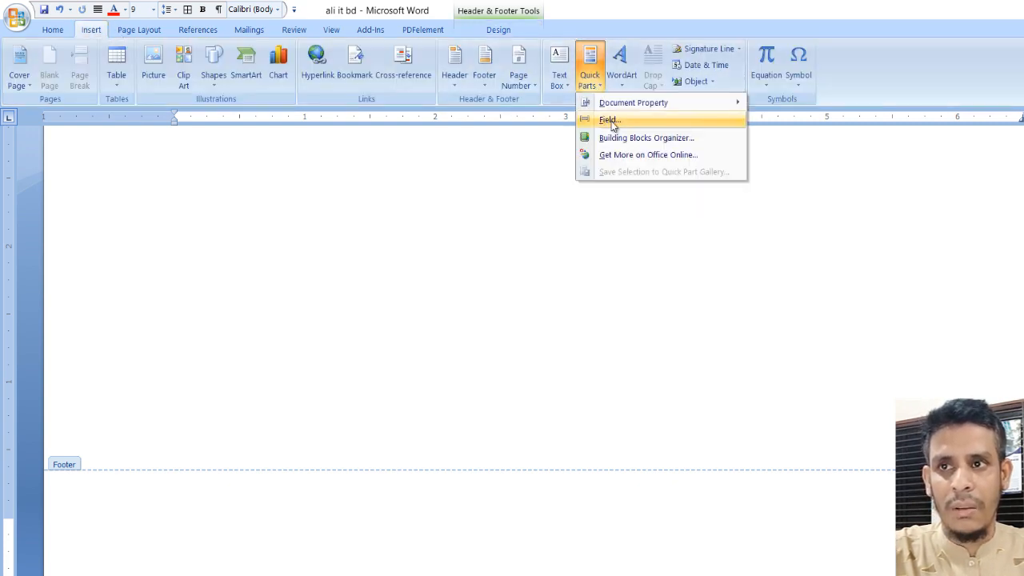
left_click(613, 121)
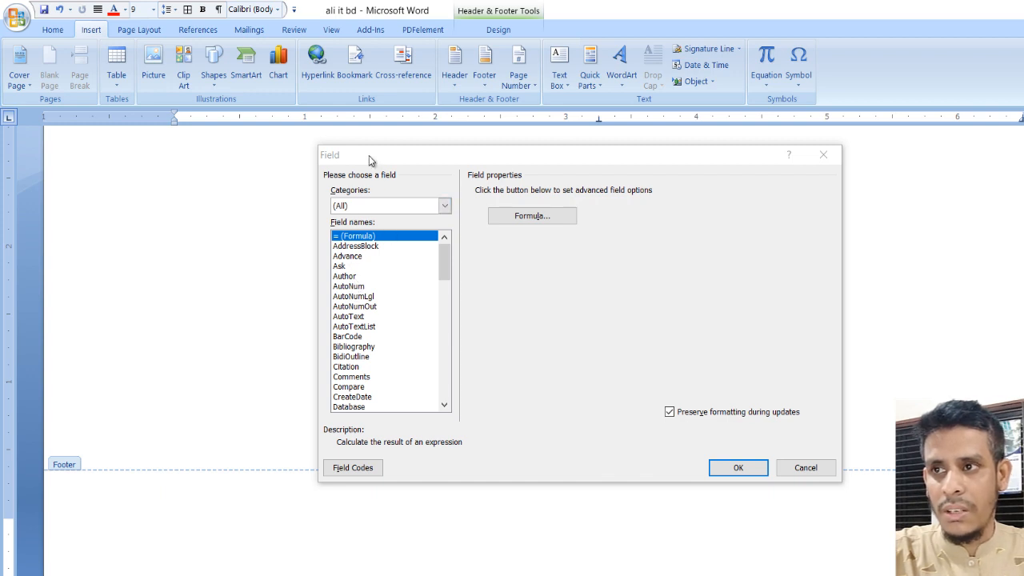
left_click(358, 318)
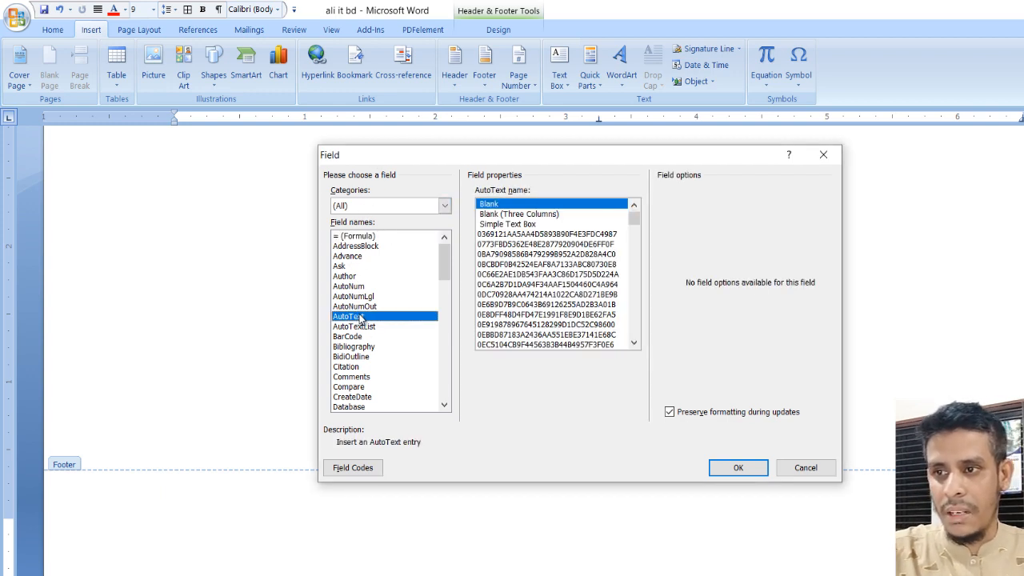
key("f")
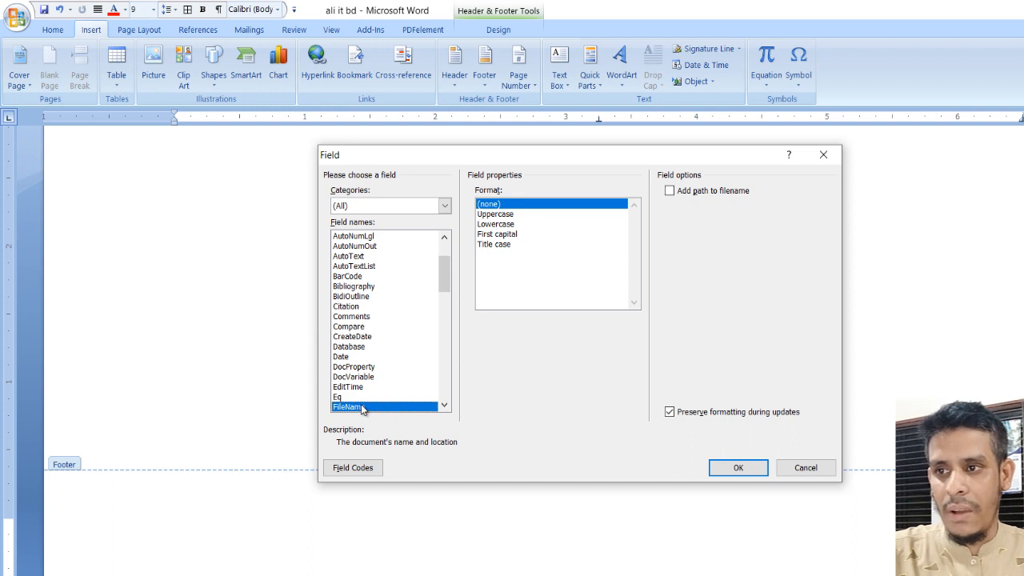
left_click(506, 214)
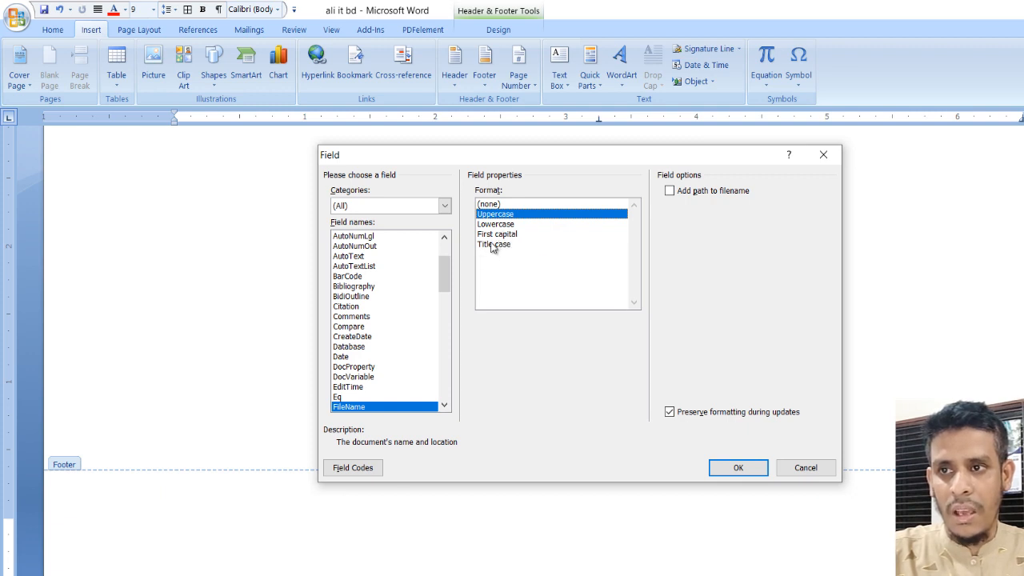
left_click(521, 234)
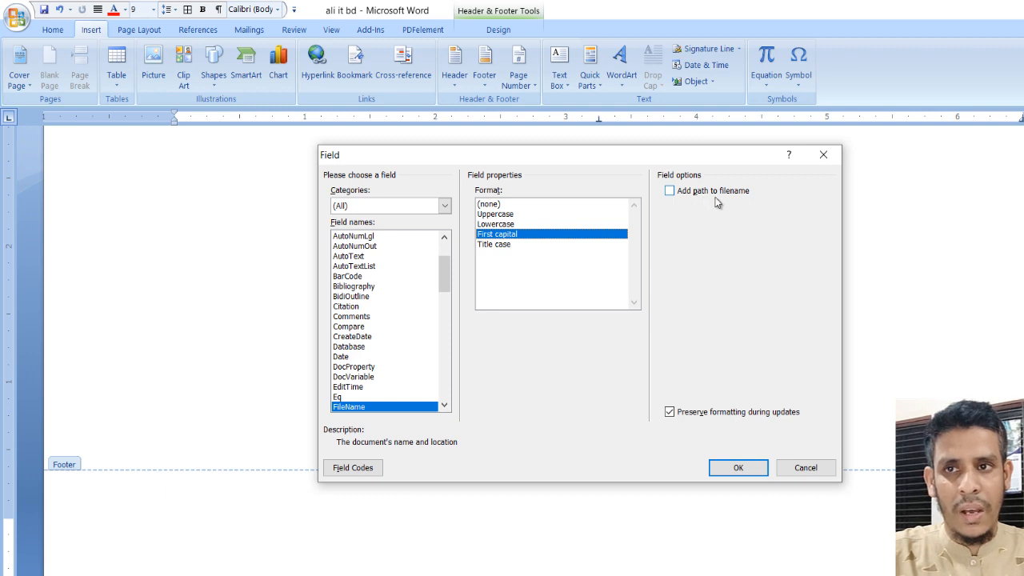
left_click(671, 192)
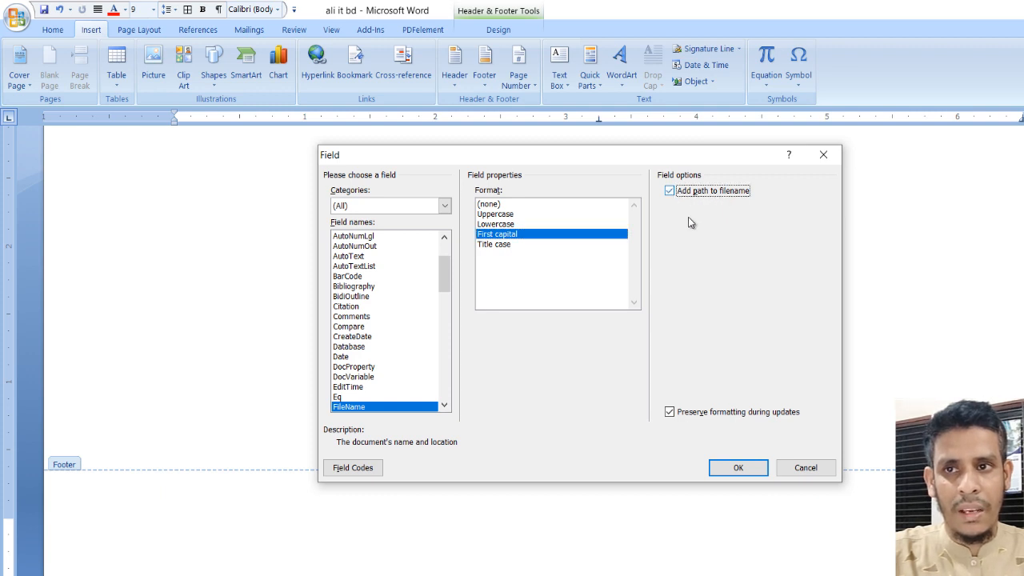
left_click(735, 469)
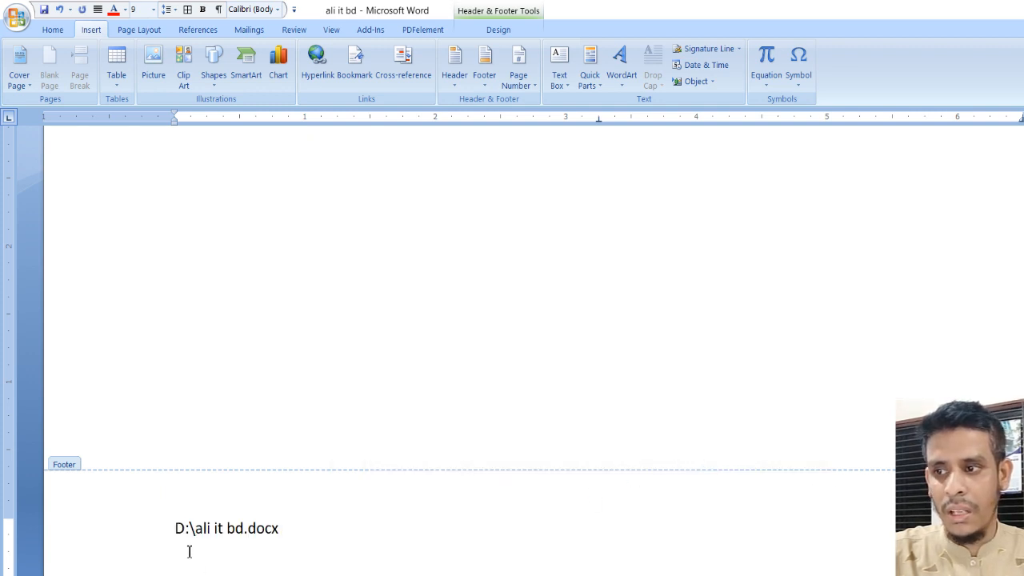
left_click(177, 529)
left_click_drag(179, 529, 258, 535)
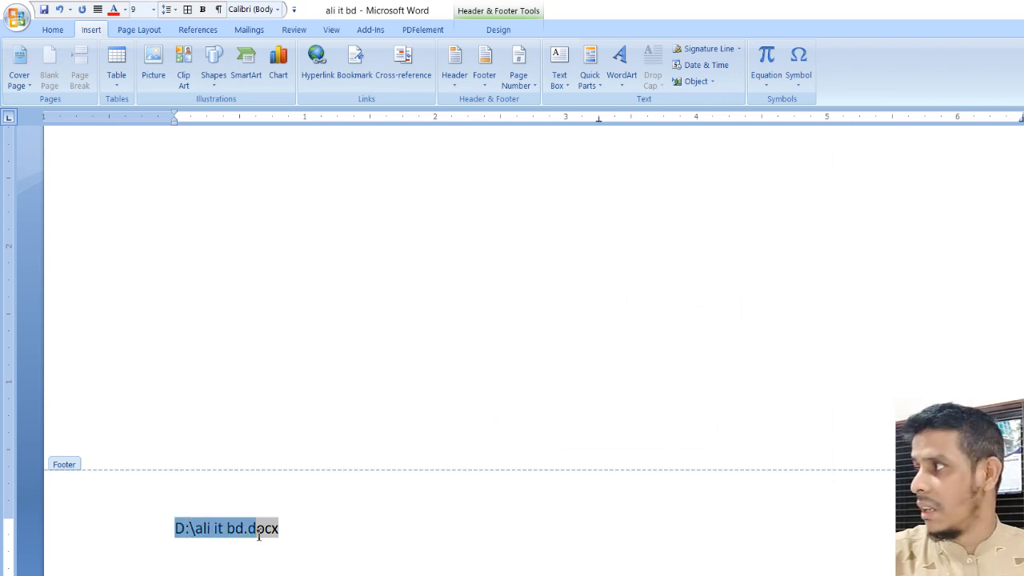
left_click(355, 520)
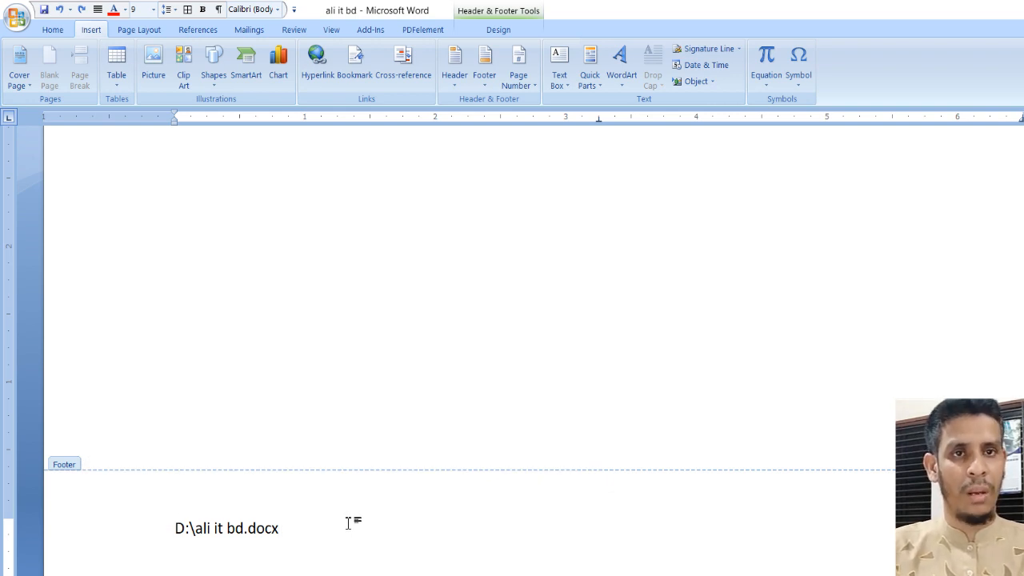
left_click_drag(174, 528, 292, 536)
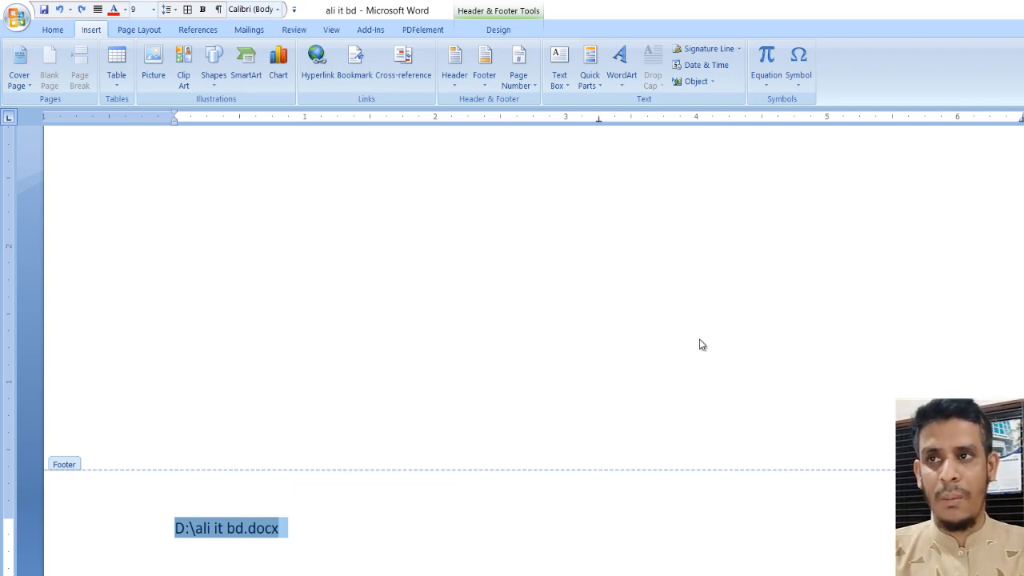
Close header and footer editing and return to the document body
left_click(512, 31)
left_click(680, 85)
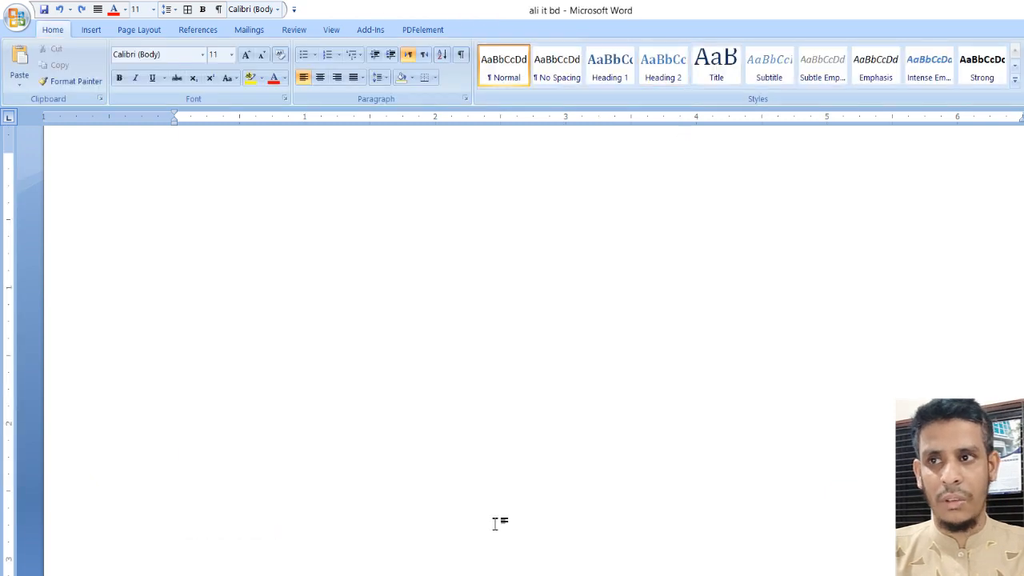
scroll(486, 528, "down", 2)
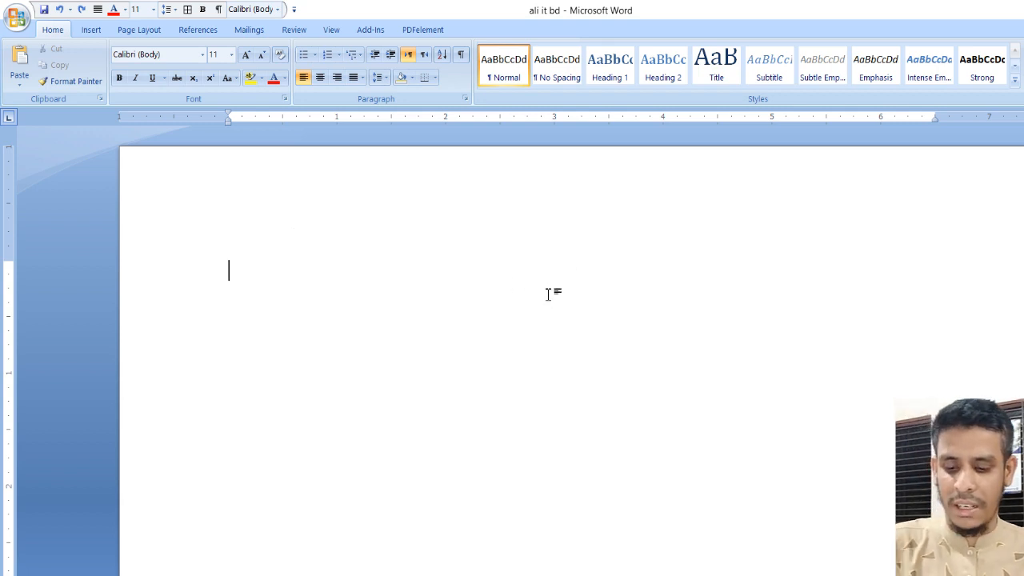
Center the first line and insert the current date and time with seconds, month/day/year format, set to update automatically
key("ctrl+e")
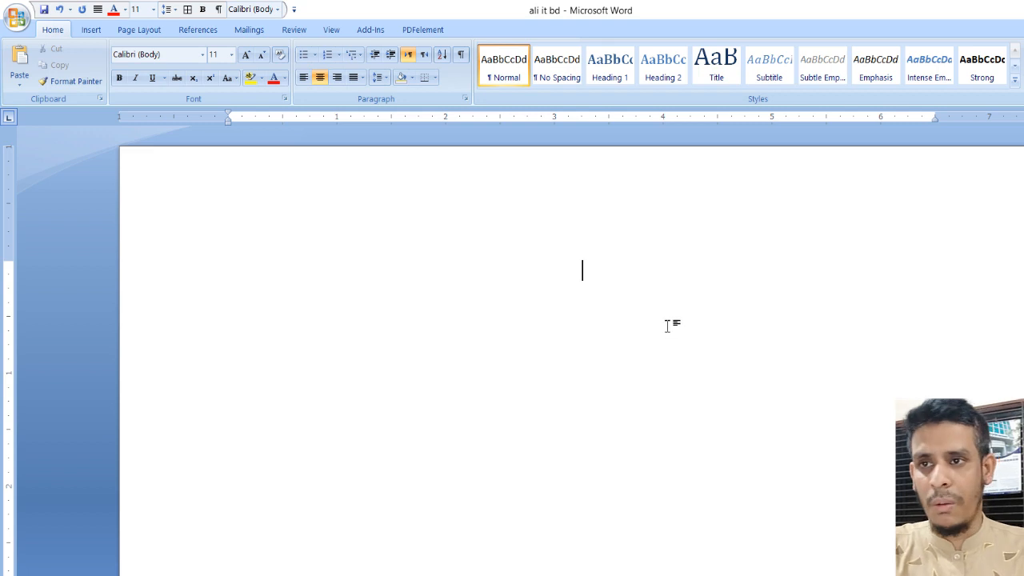
left_click(92, 30)
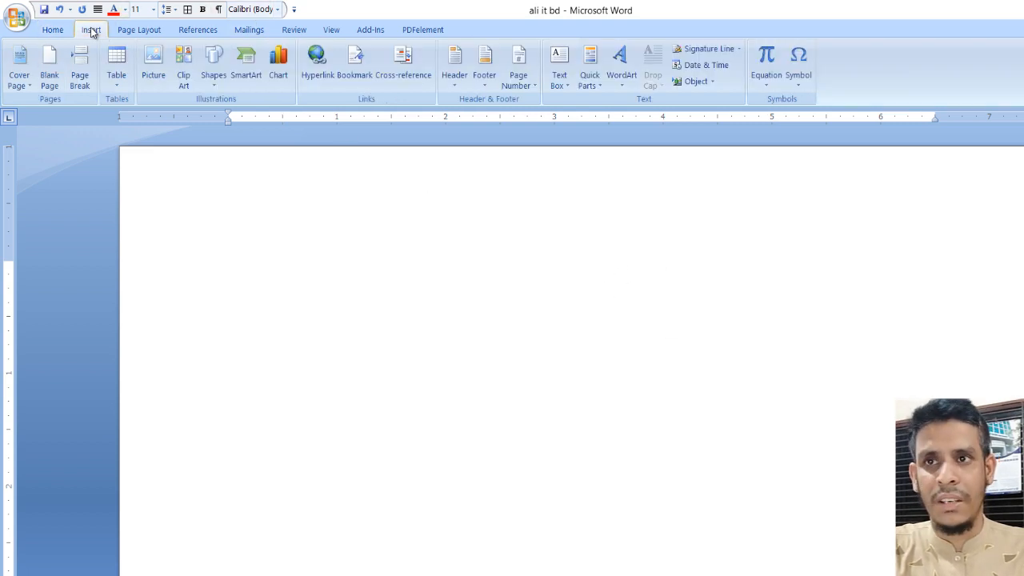
left_click(712, 66)
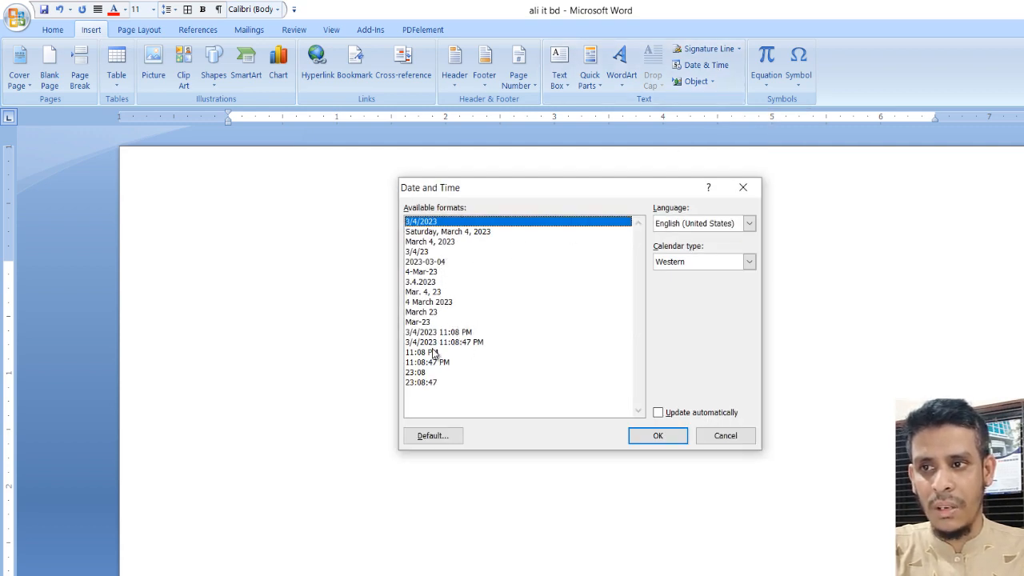
left_click(680, 224)
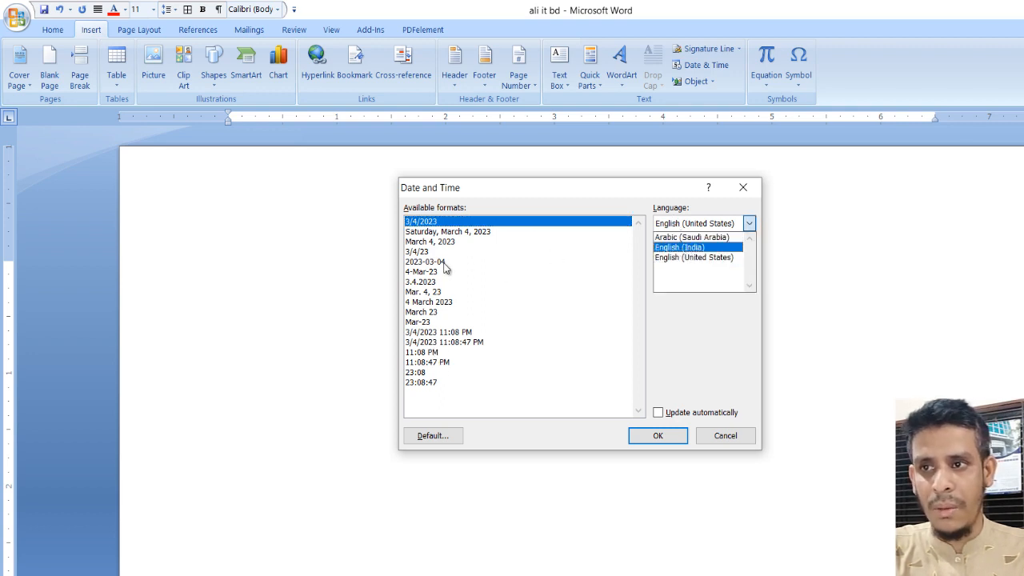
left_click(447, 342)
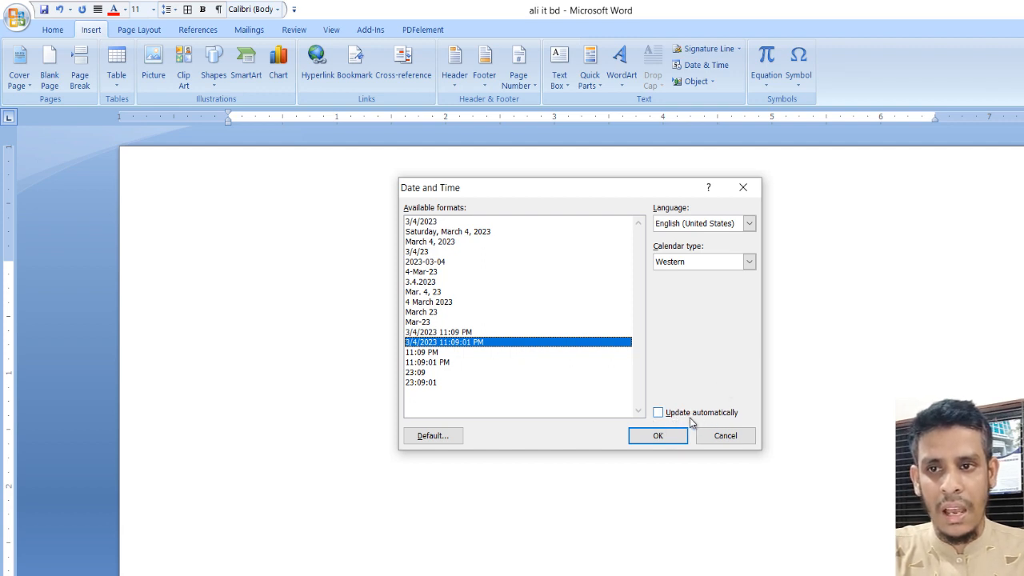
left_click(659, 412)
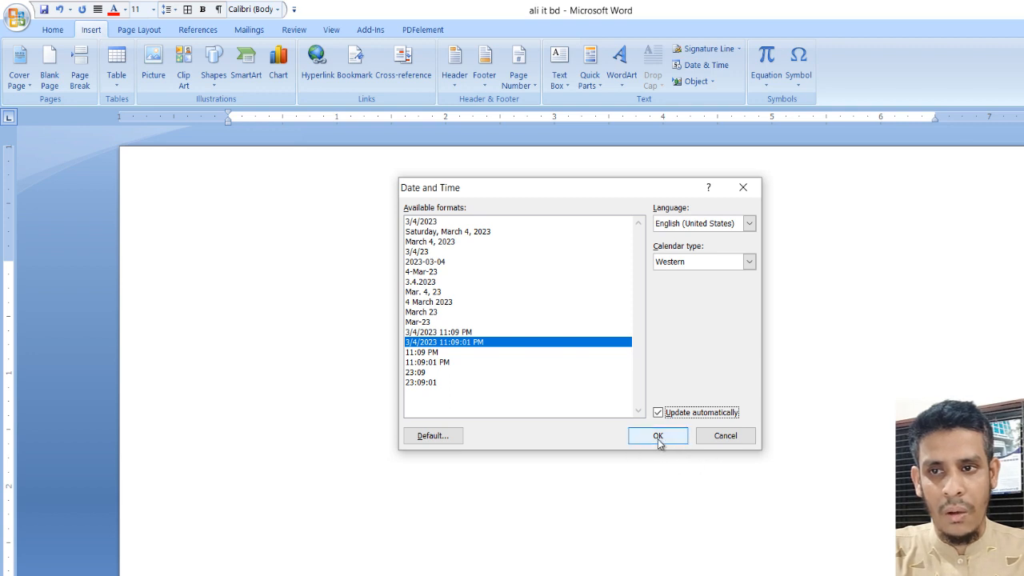
left_click(661, 440)
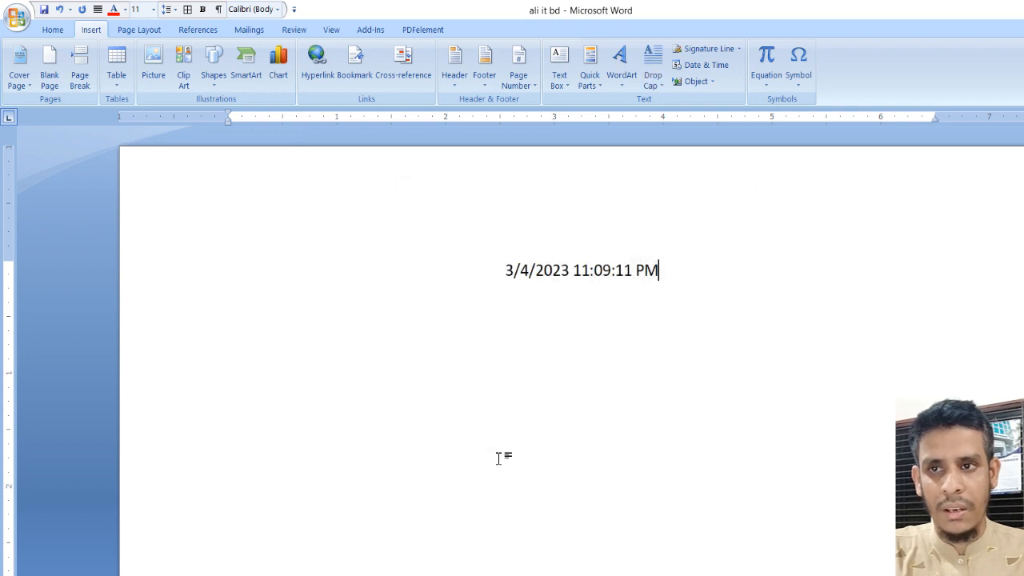
Add extra spaces between the date and the time in the inserted date-time field
left_click(572, 277)
left_click(627, 376)
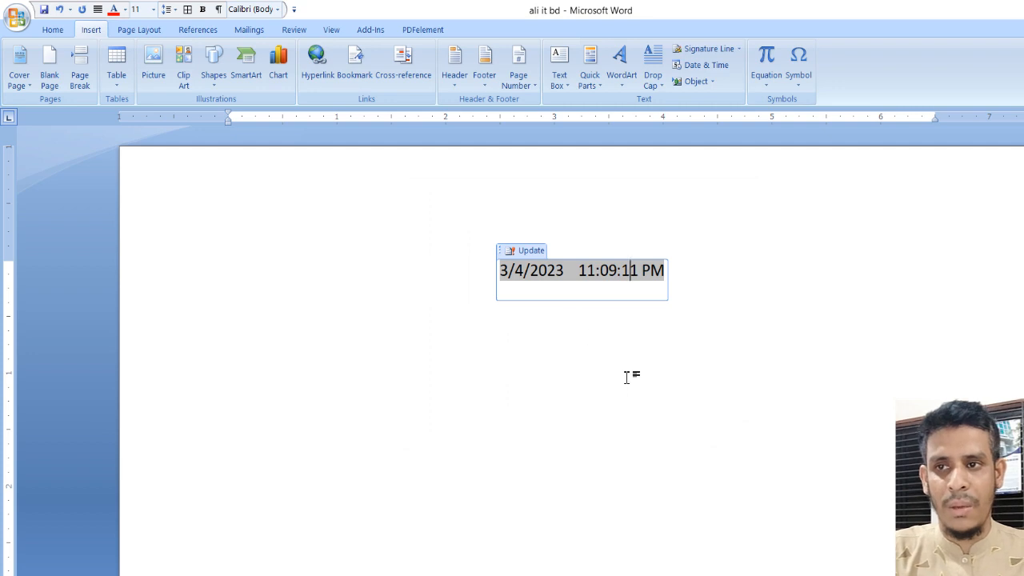
left_click(751, 354)
left_click(519, 290)
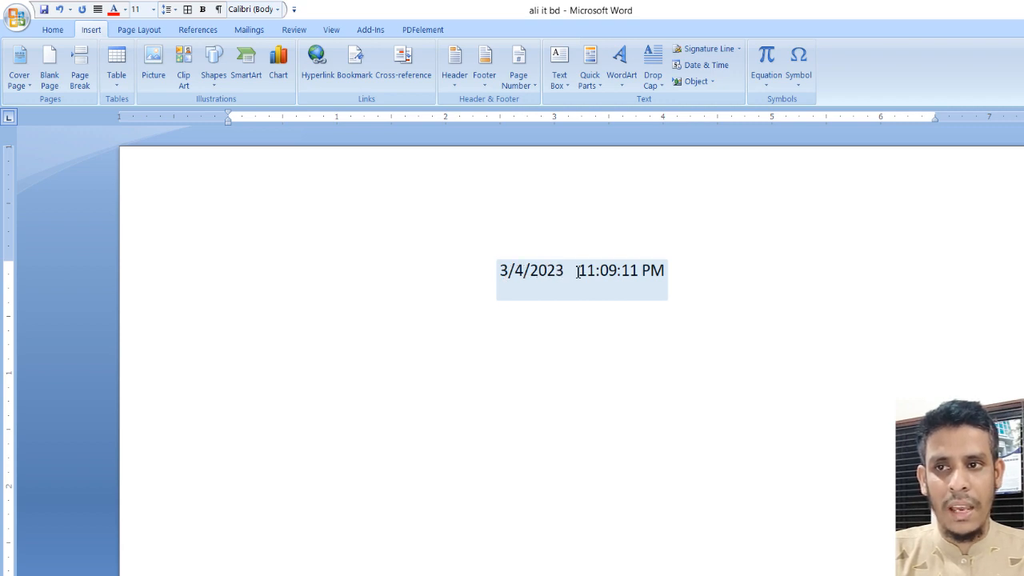
left_click_drag(578, 272, 617, 276)
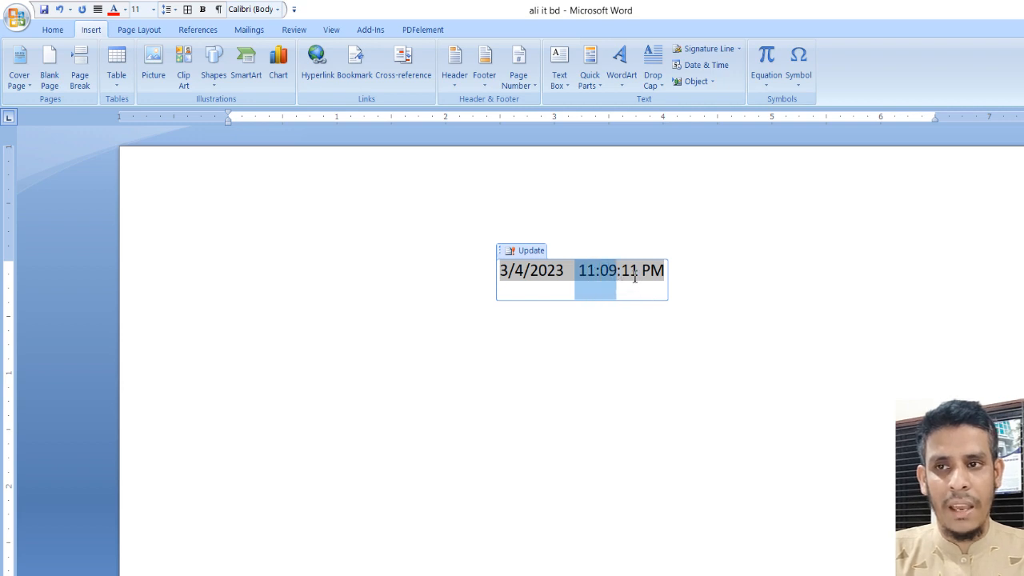
left_click(688, 323)
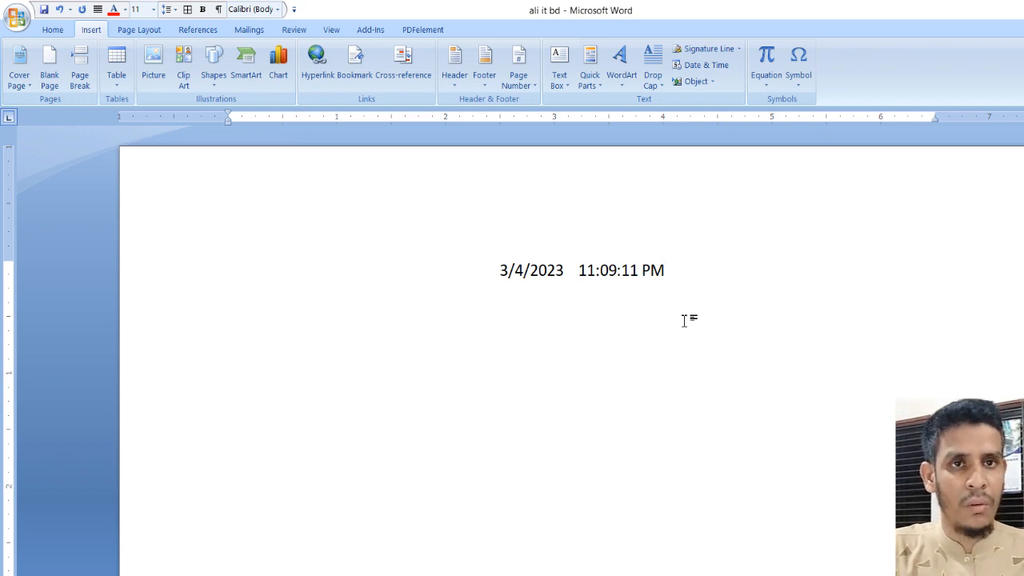
Insert a table of six columns and five rows on a new line below the date and time
key("Return")
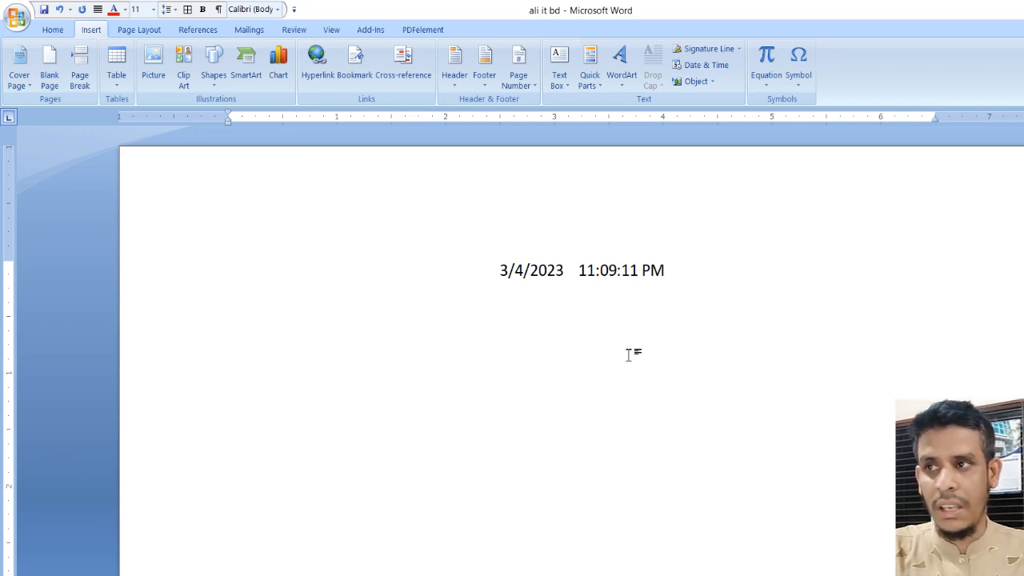
left_click(117, 64)
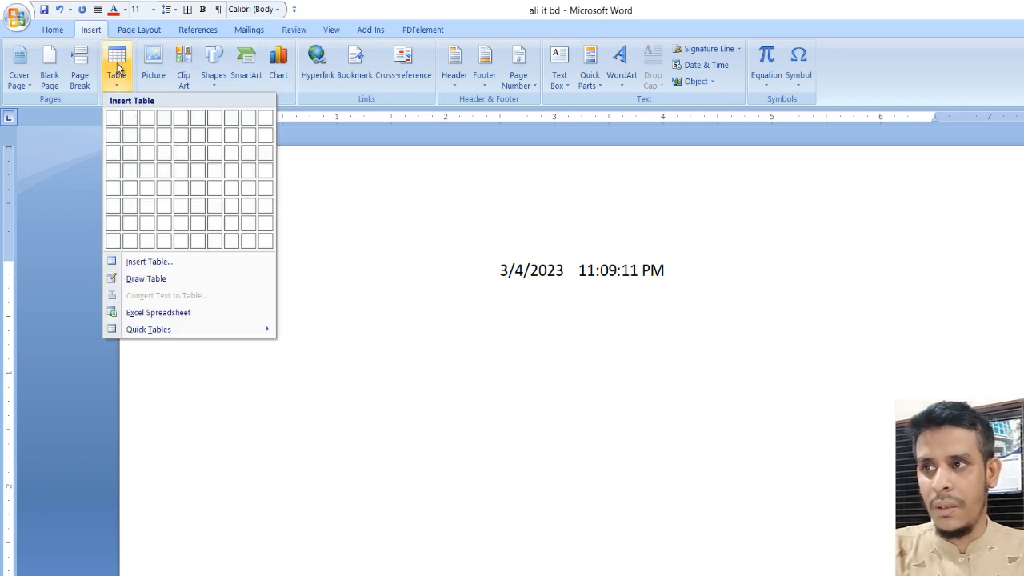
left_click(205, 187)
Enter 10 in the second, third and fourth rows of the table's fourth column
left_click(643, 333)
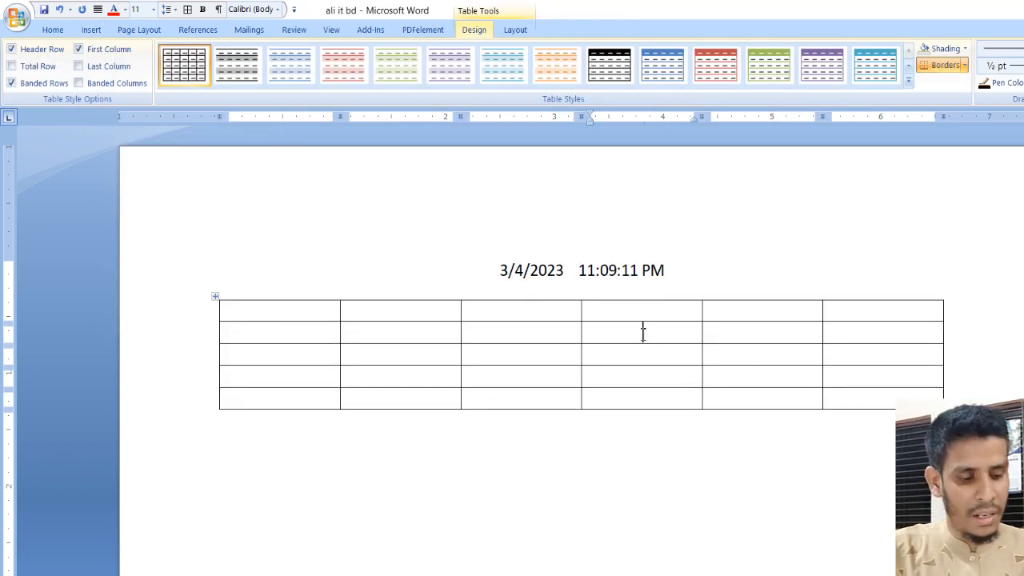
type("10")
key("Down")
type("10")
key("Down")
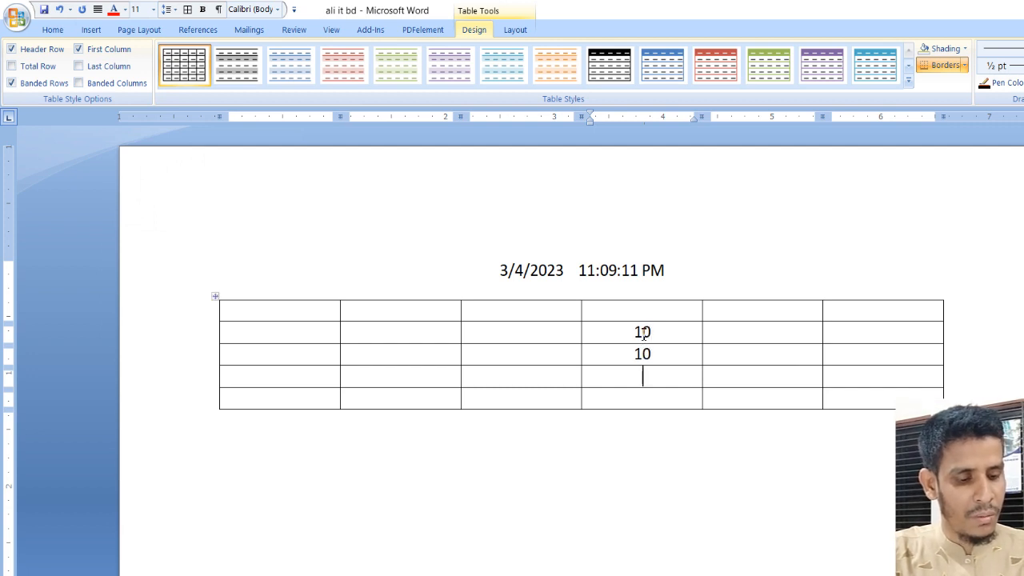
type("10")
Insert the formula =SUM(ABOVE) in the last row of the table's fourth column
left_click(661, 398)
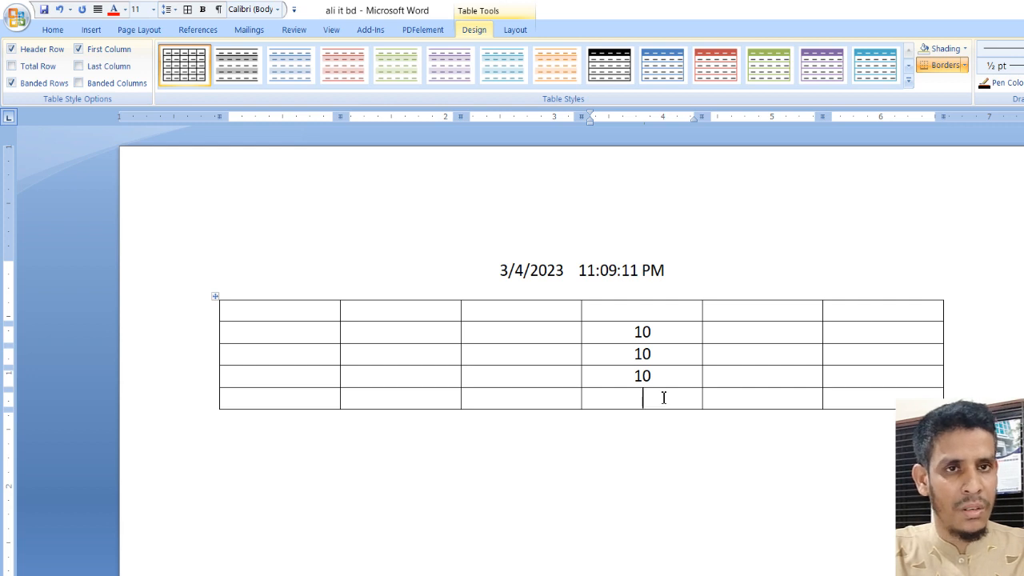
left_click(516, 30)
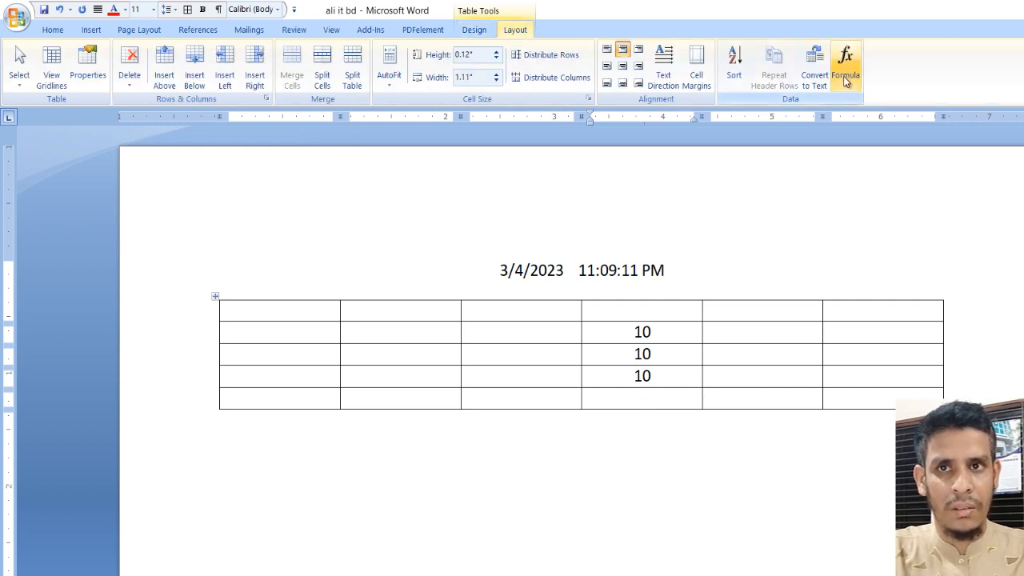
left_click(846, 64)
left_click_drag(525, 245, 746, 181)
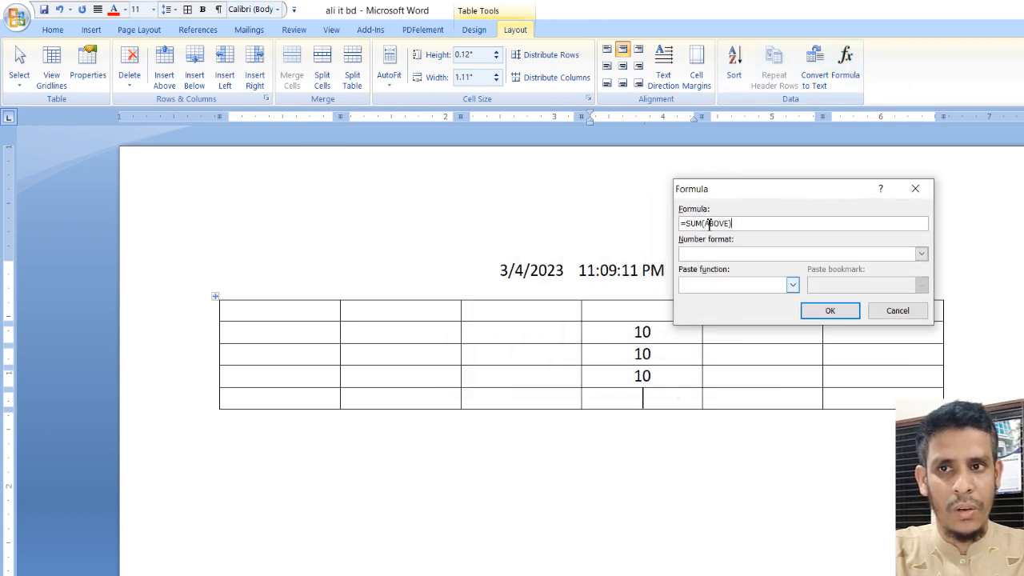
double_click(717, 223)
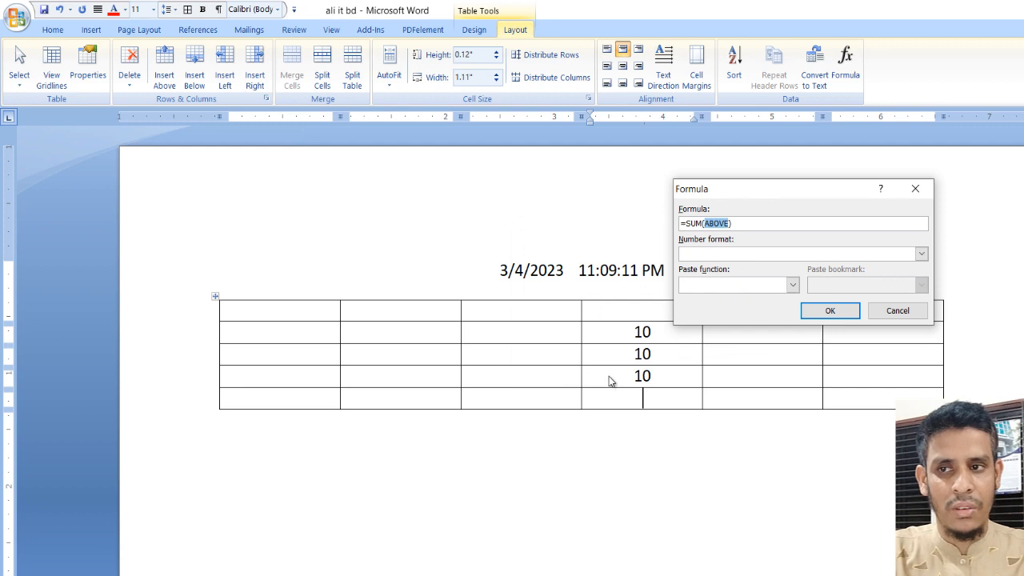
left_click(719, 225)
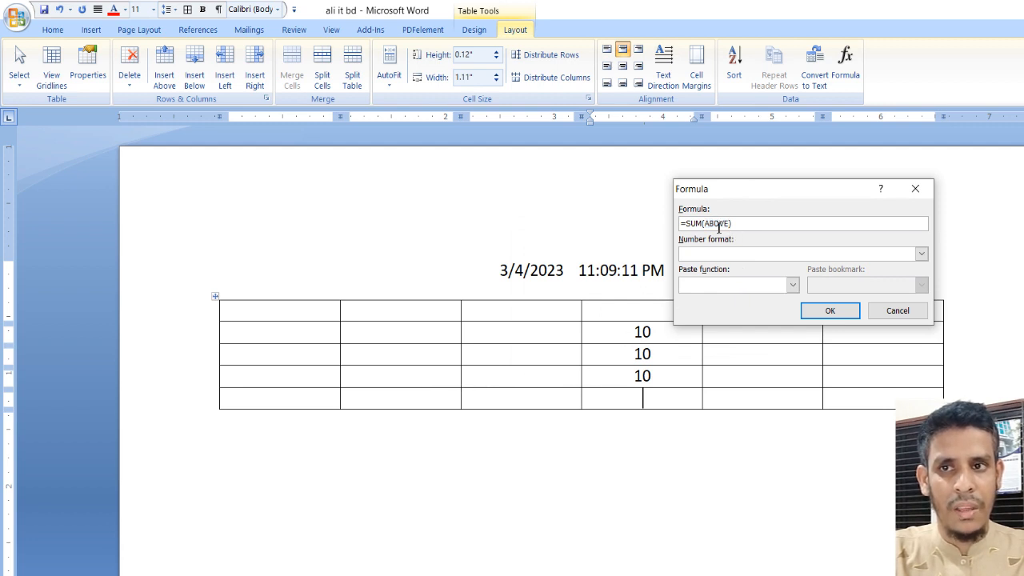
double_click(720, 225)
left_click(829, 312)
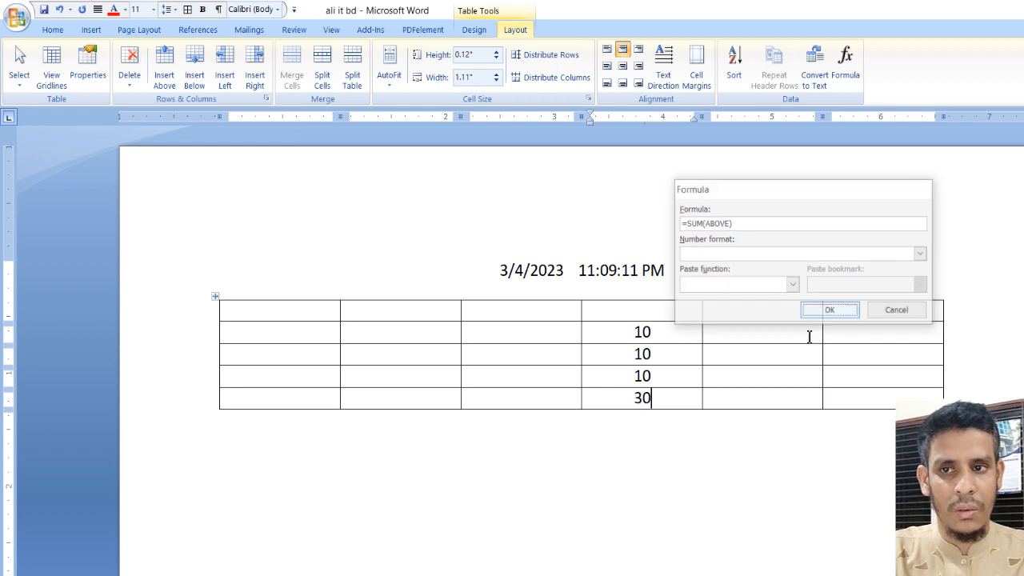
left_click_drag(661, 399, 634, 399)
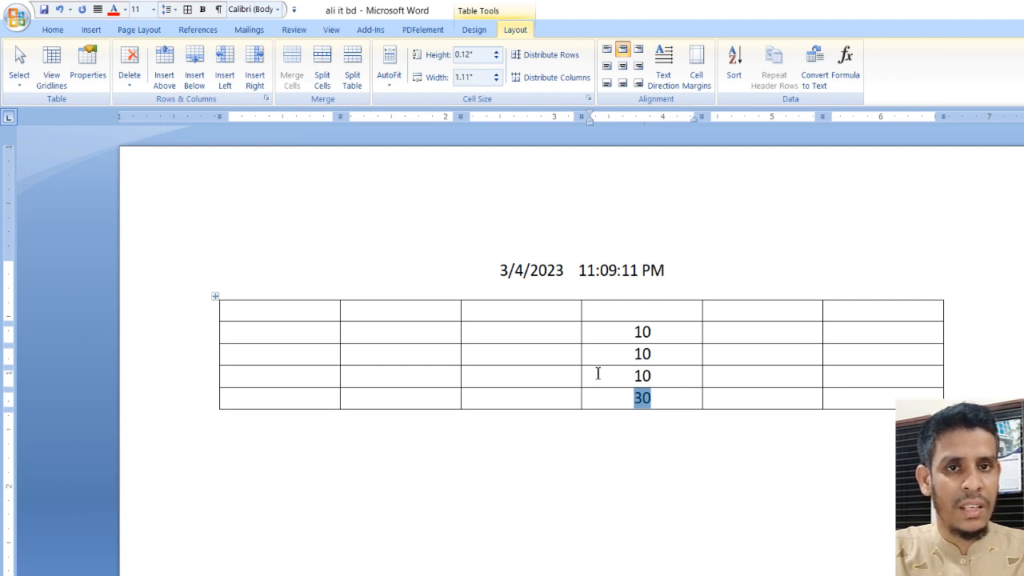
Switch to Bangla input with the SutonnyMJ font and enter "উাংলা" on the line below the table
left_click(590, 459)
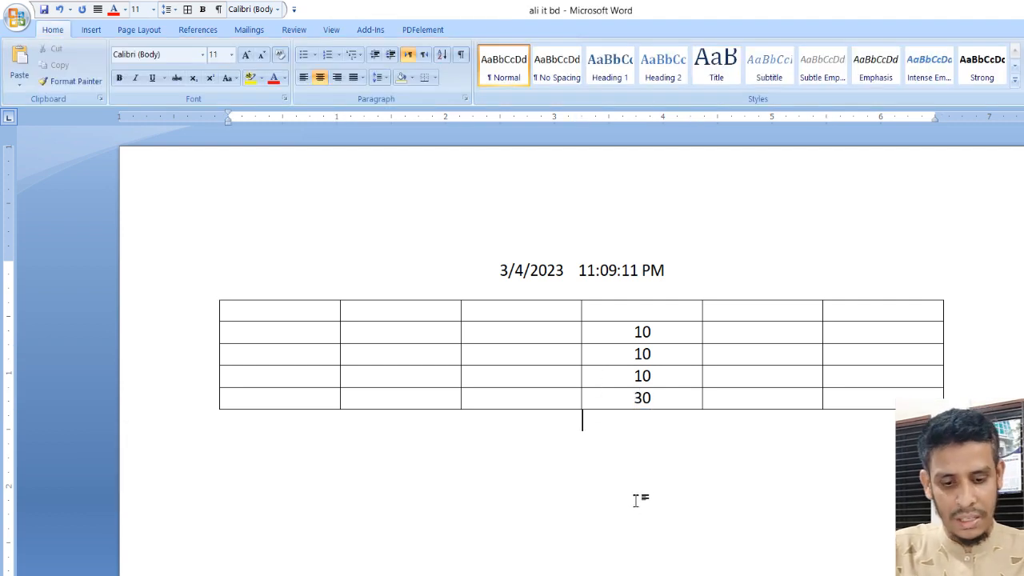
key("ctrl+alt+b")
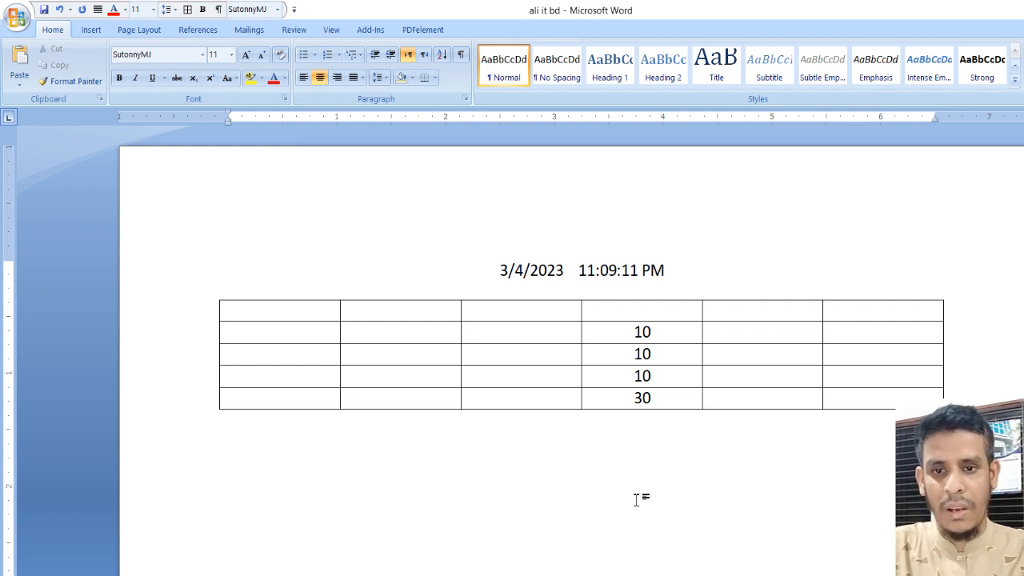
type("evsjv")
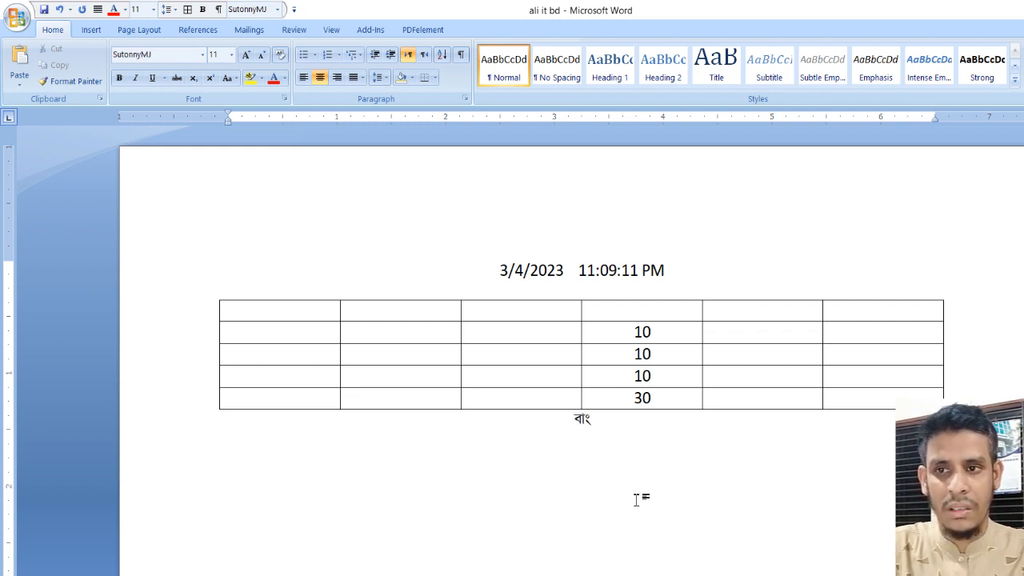
scroll(657, 414, "up", 2)
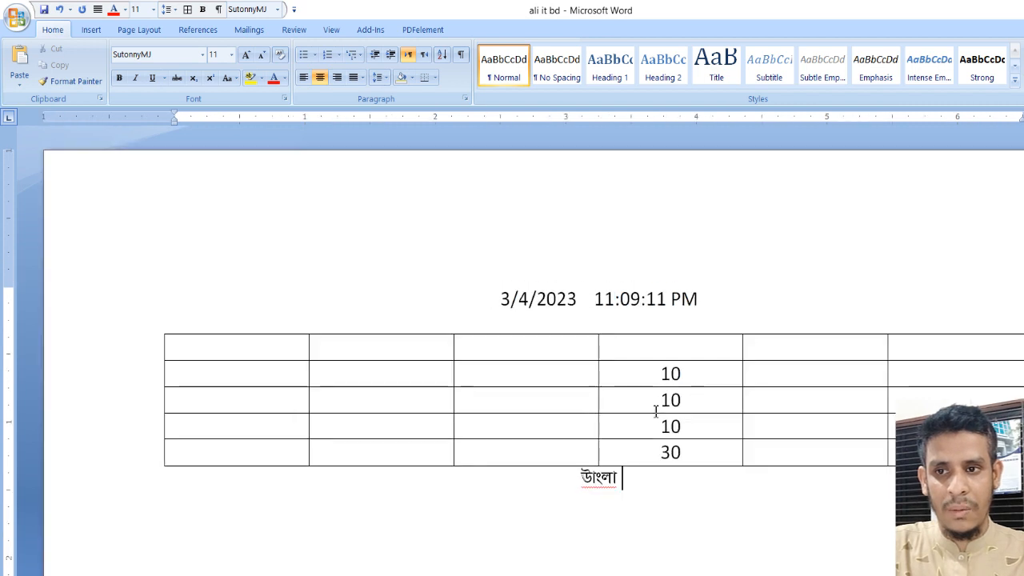
scroll(679, 465, "up", 1)
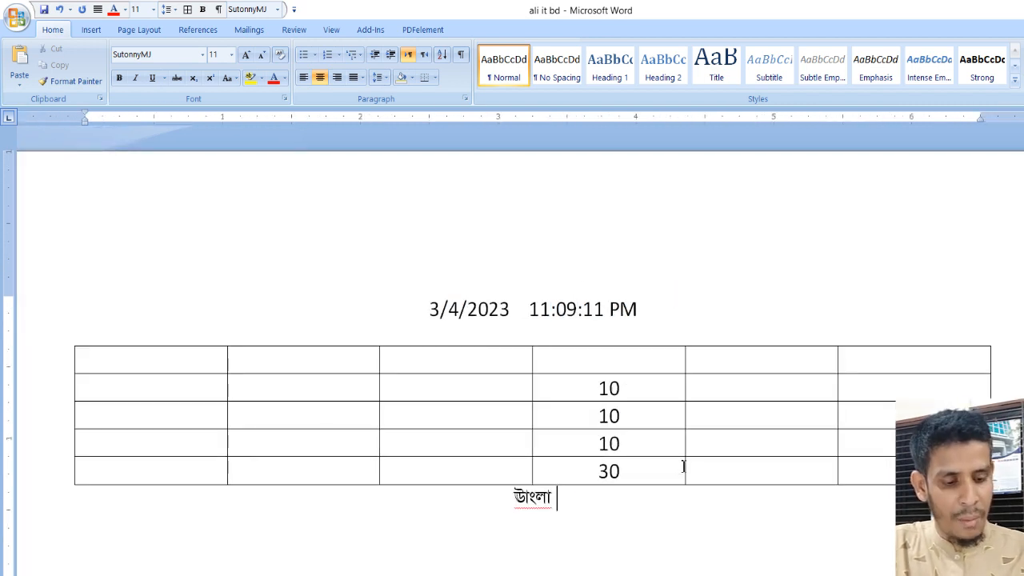
Switch back to English input in Calibri and add "ali it bd Av" after the Bangla word
key("ctrl+alt+b")
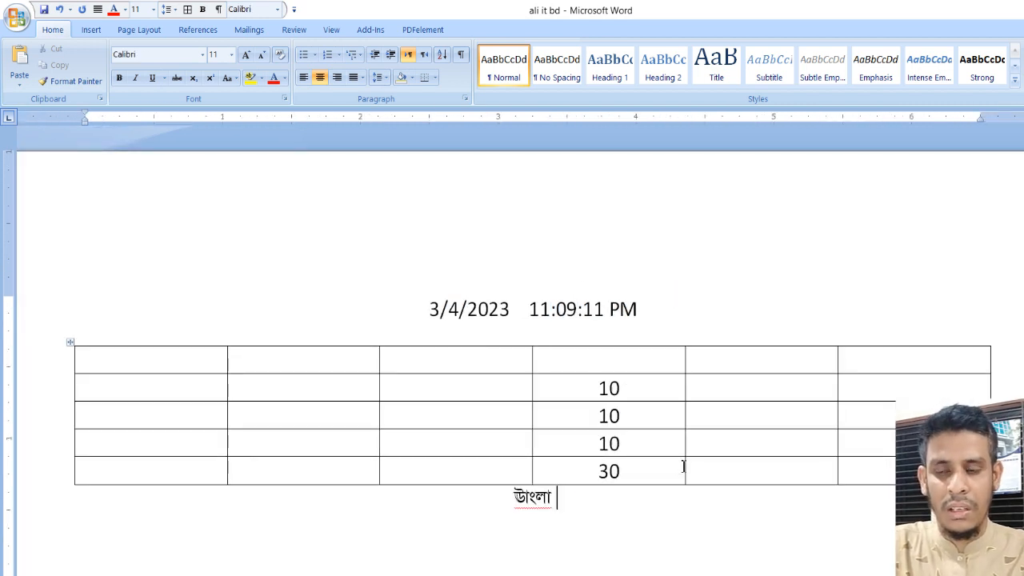
type("ali if")
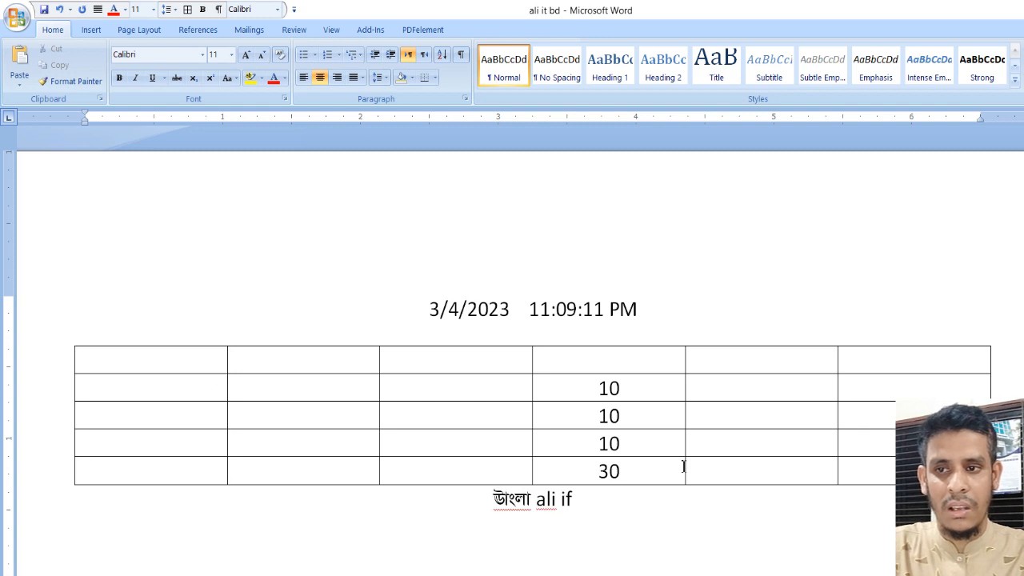
key("BackSpace")
type("t bd")
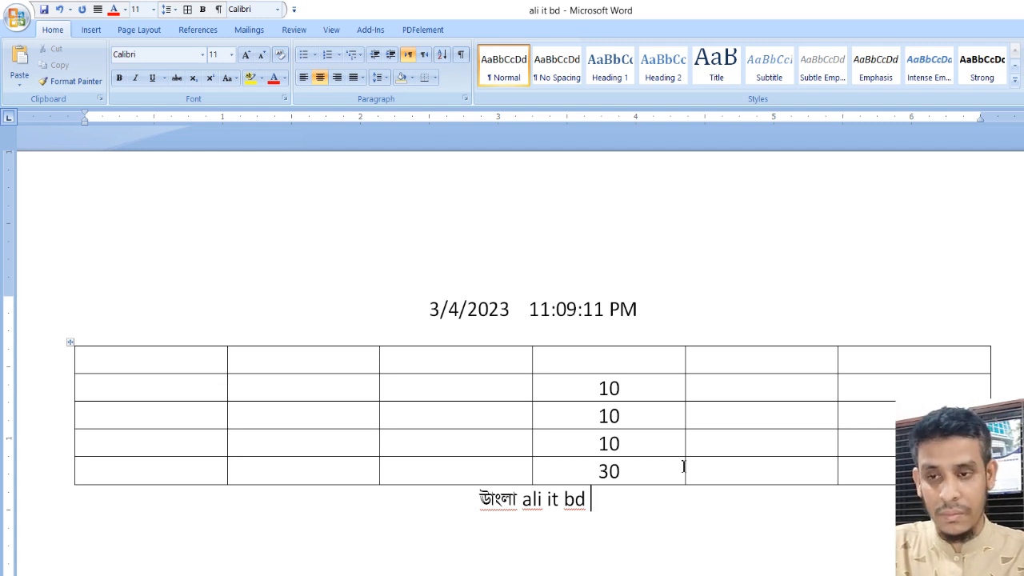
type(" Av")
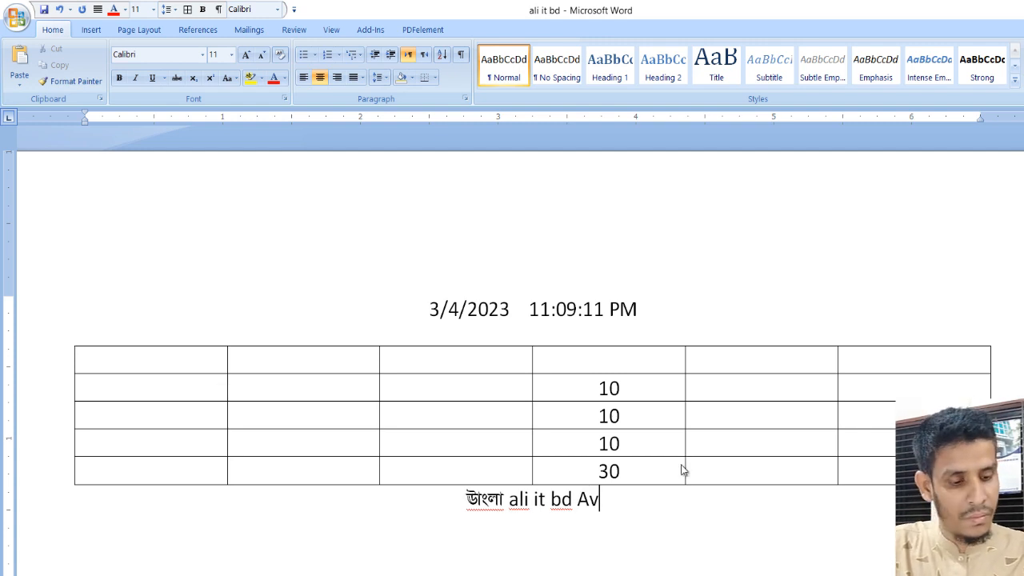
Return to Bangla input in SutonnyMJ and add "মভঠ আলী আইটি বিডি" at the end of the line
key("ctrl+alt+b")
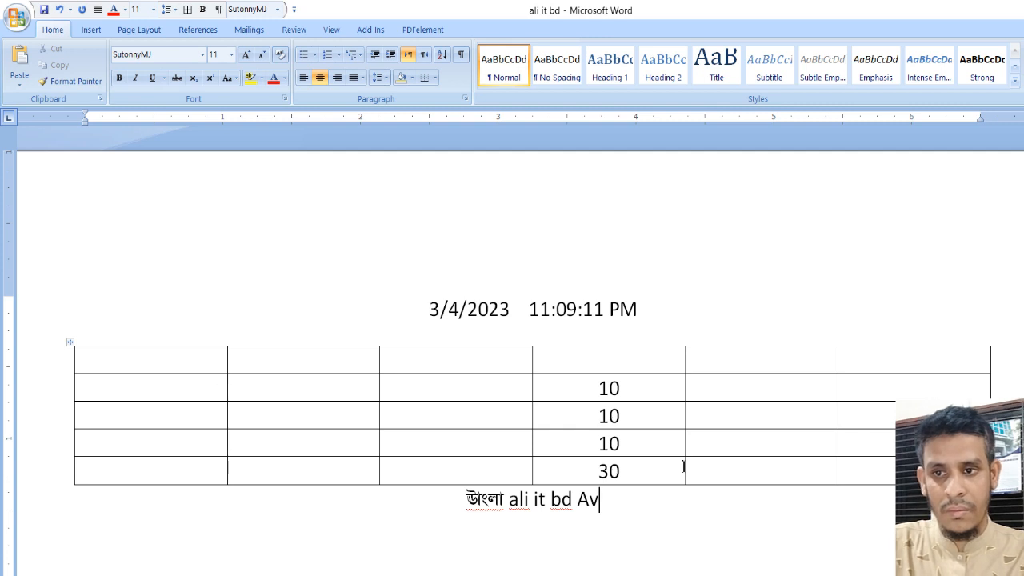
type("মভঠ")
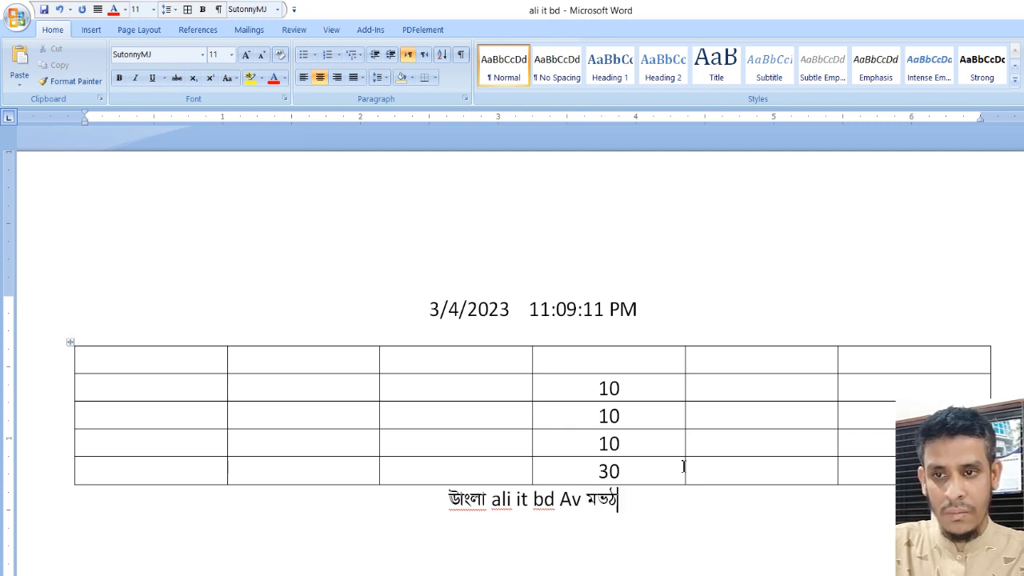
type(" আলী")
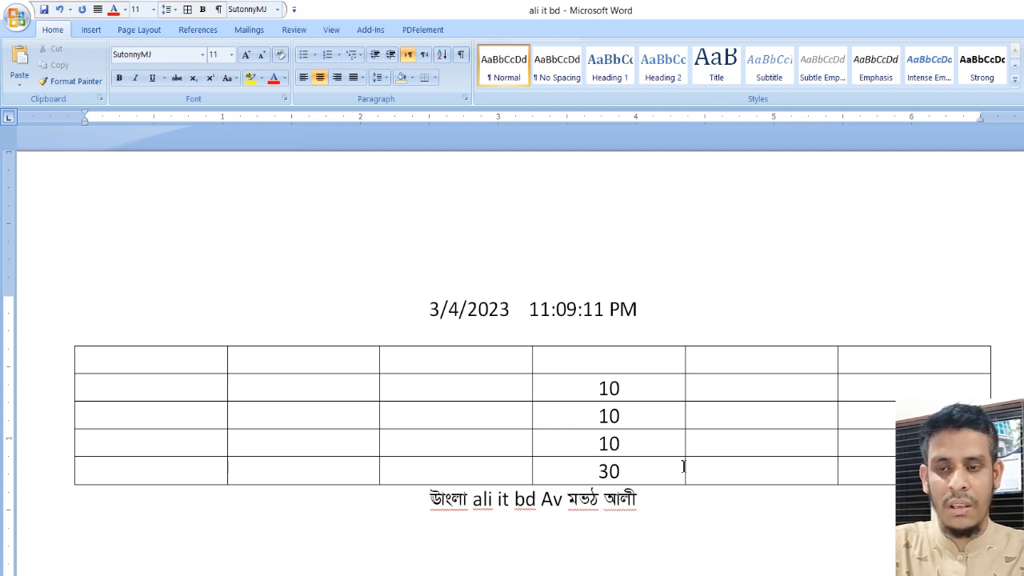
type(" আইটি")
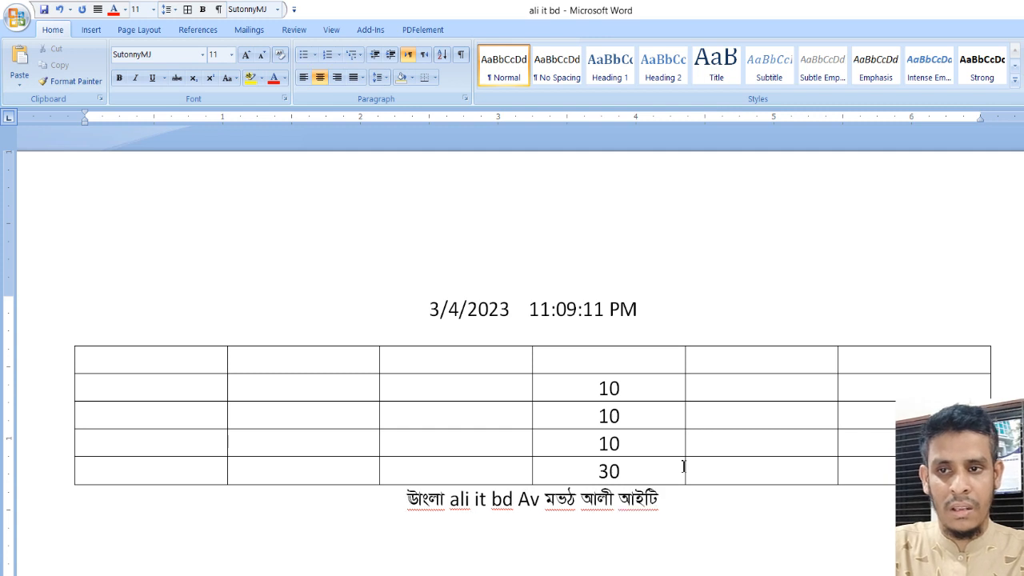
type(" বিডি")
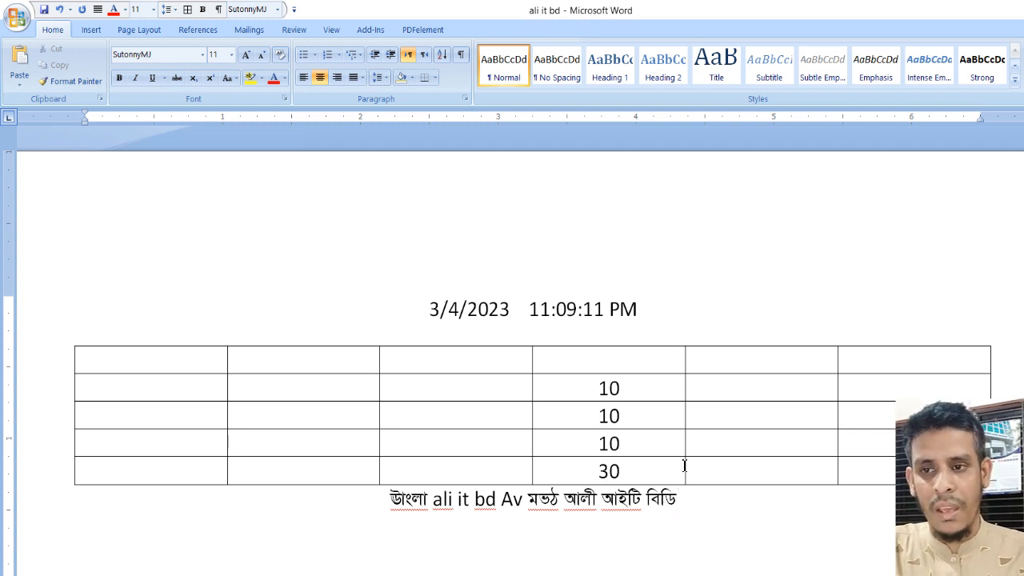
Open the keyboard shortcut customization in Word Options and choose the Fonts category
left_click(18, 18)
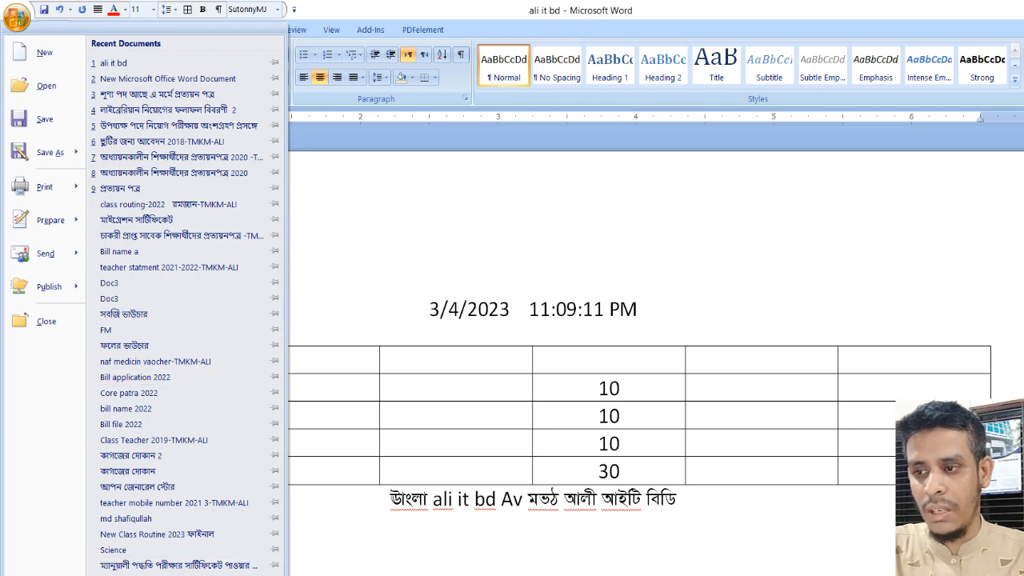
left_click(186, 575)
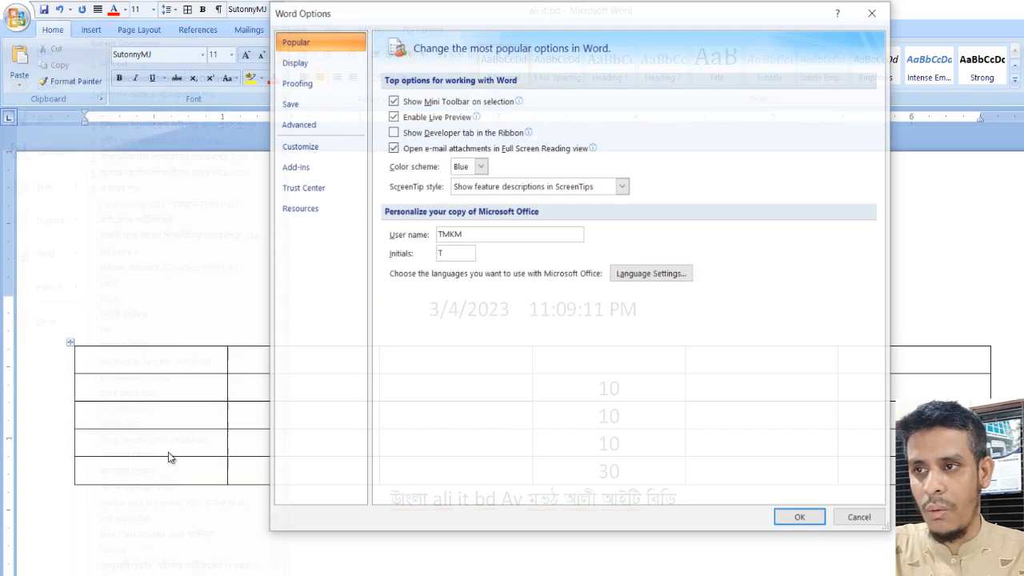
left_click(300, 146)
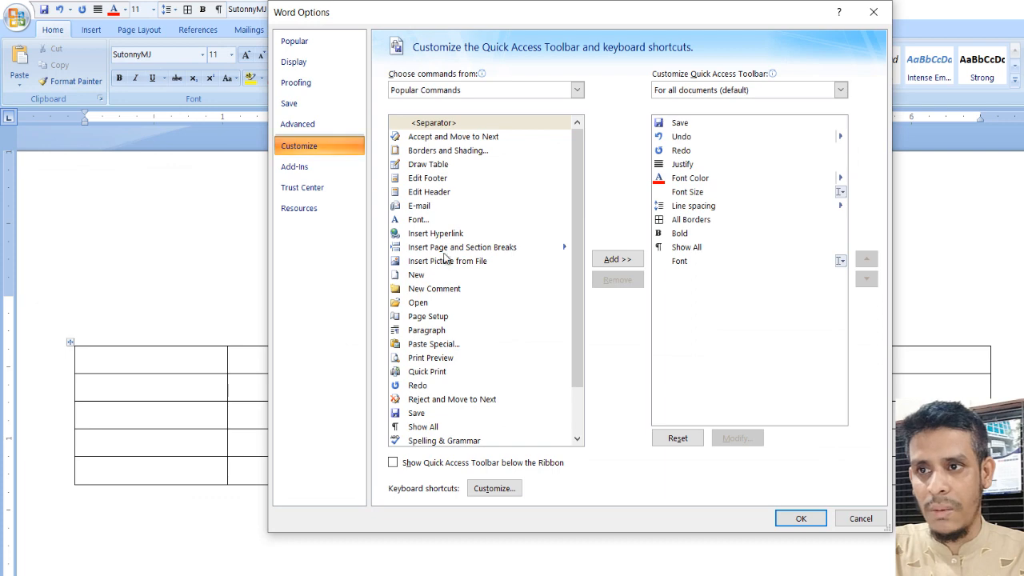
left_click(490, 488)
left_click(403, 243)
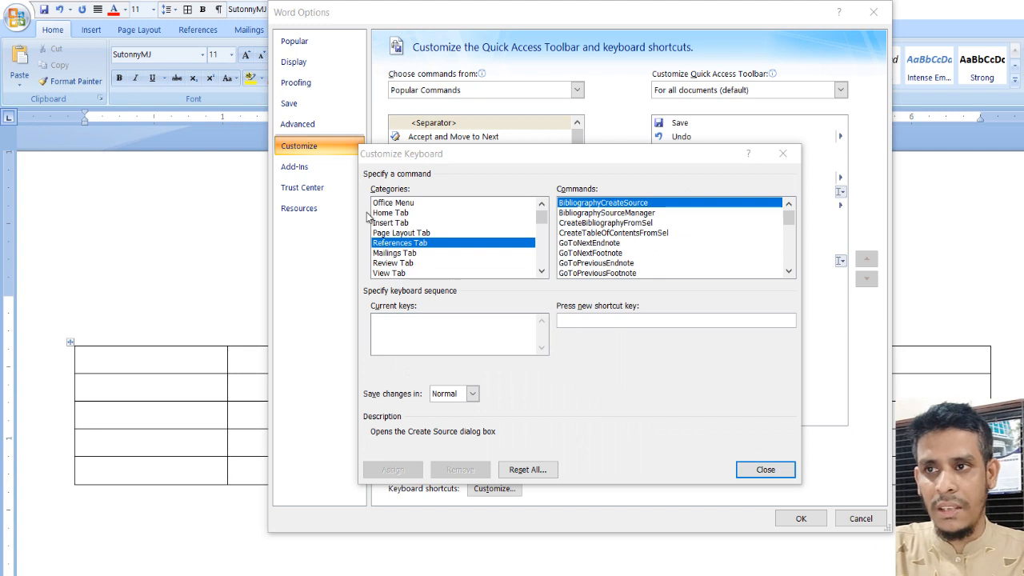
left_click(416, 233)
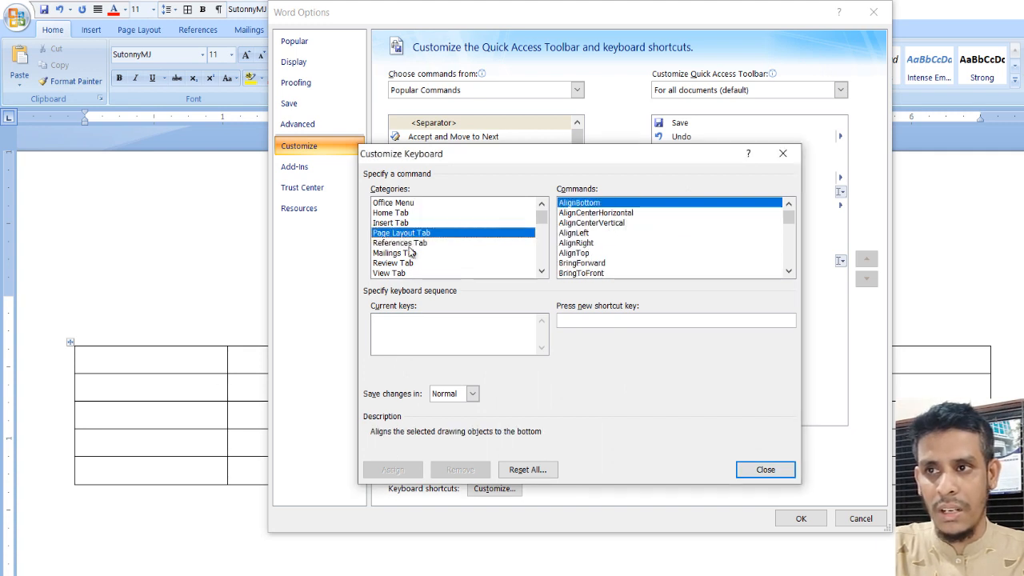
key("End")
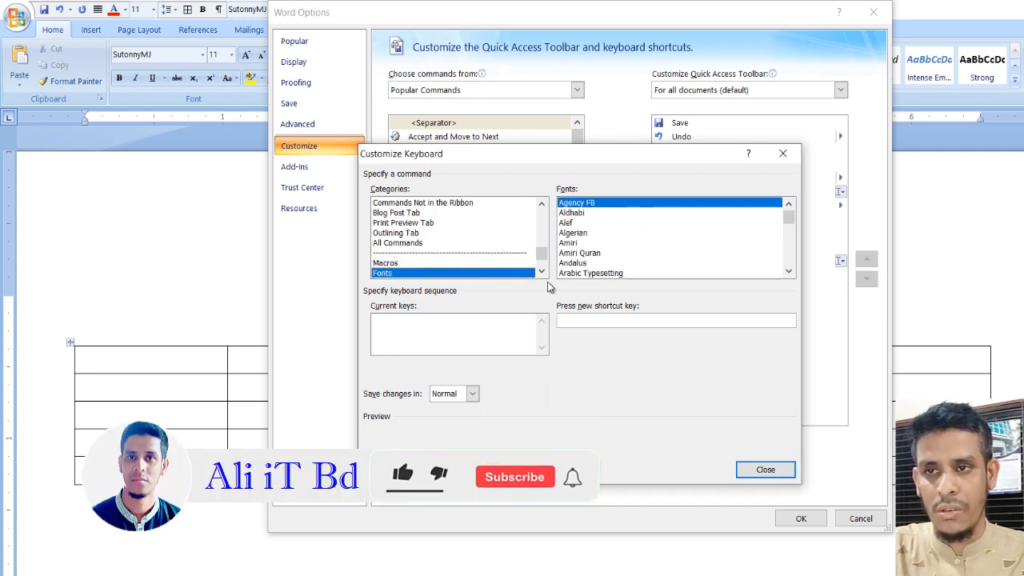
Select SutonnyMJ in the list of fonts and assign it the keyboard shortcut Ctrl+Num 1
left_click(583, 224)
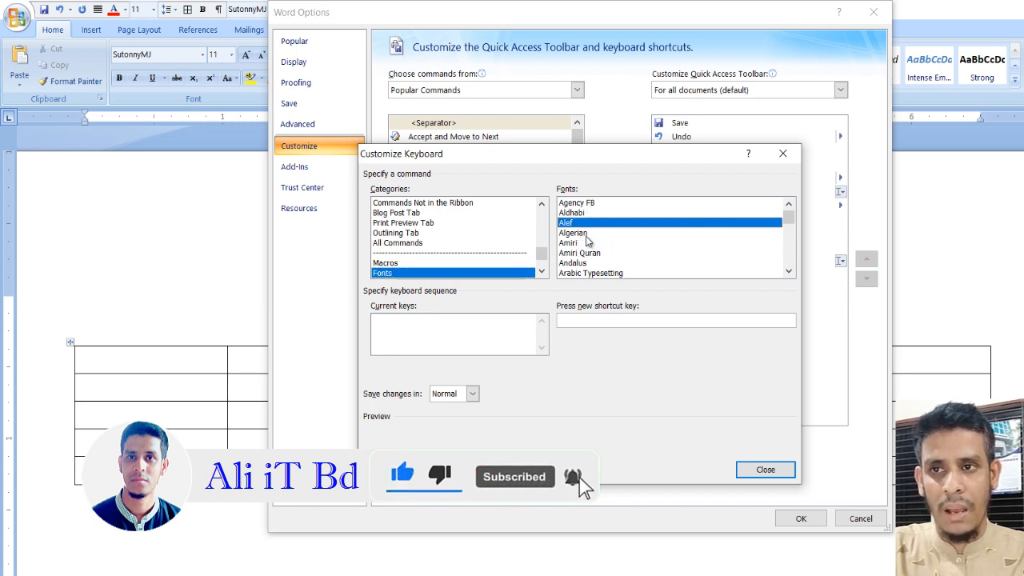
key("s")
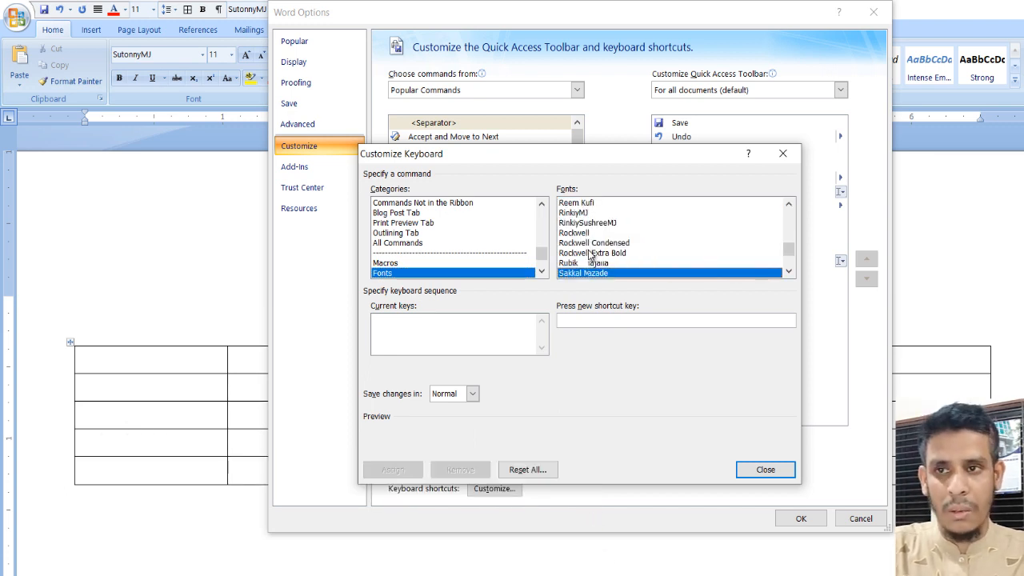
key("Down")
key("Down")
key("Down")
key("Down")
key("Down")
key("Down")
key("Down")
key("Down")
key("Down")
key("Down")
key("Down")
key("Down")
key("Down")
key("Down")
key("Down")
key("Down")
key("Down")
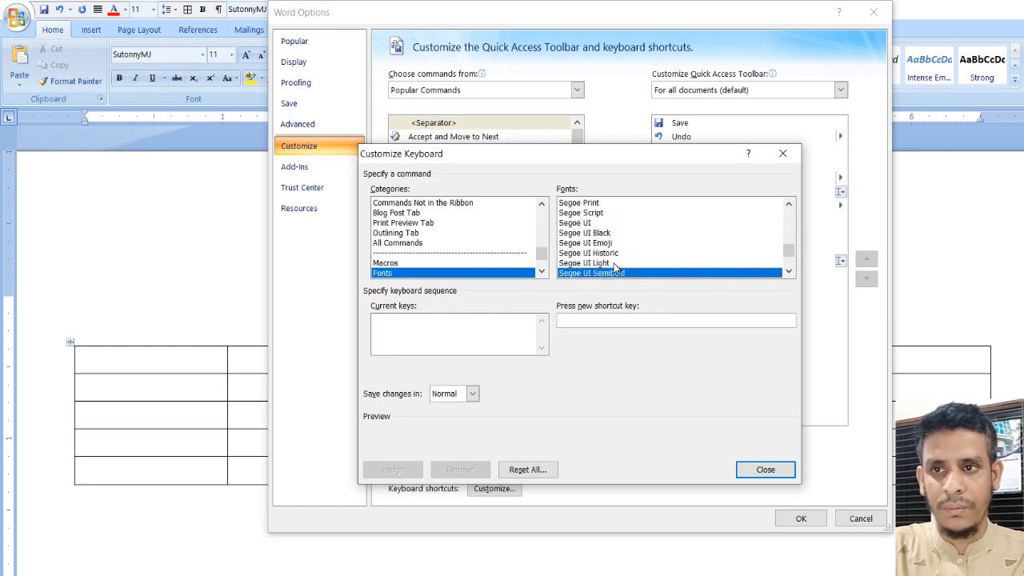
key("Down")
key("Down")
key("Down")
key("Down")
key("Down")
key("Down")
key("Down")
key("Down")
key("Down")
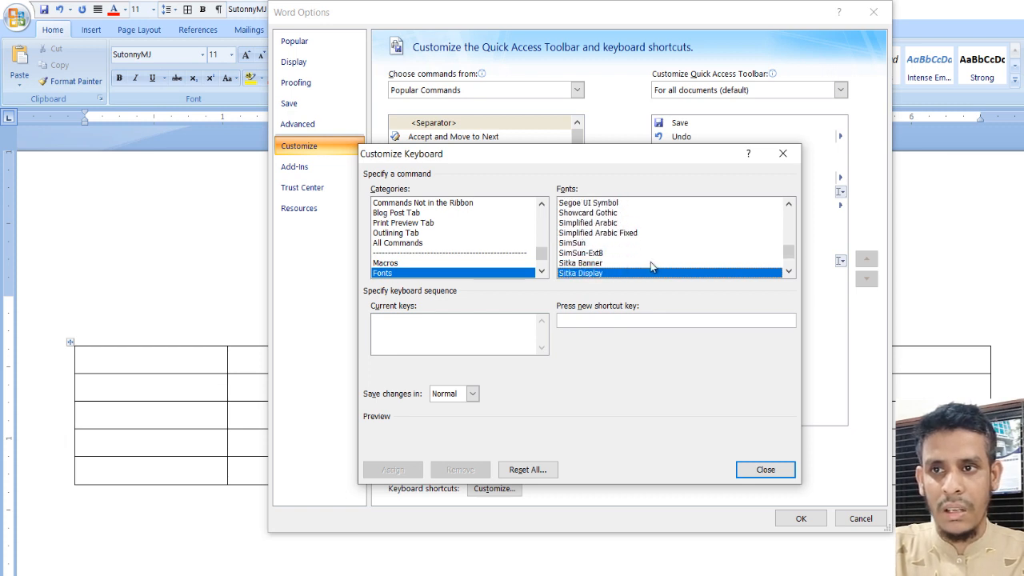
key("Down")
key("Down")
key("Down")
key("Down")
key("Down")
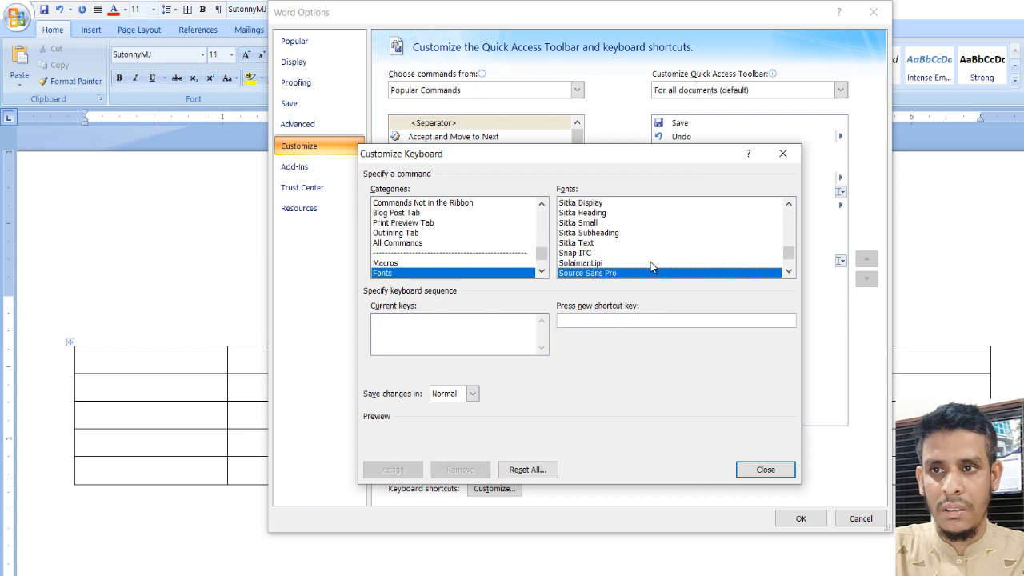
key("Down")
key("Down")
key("Down")
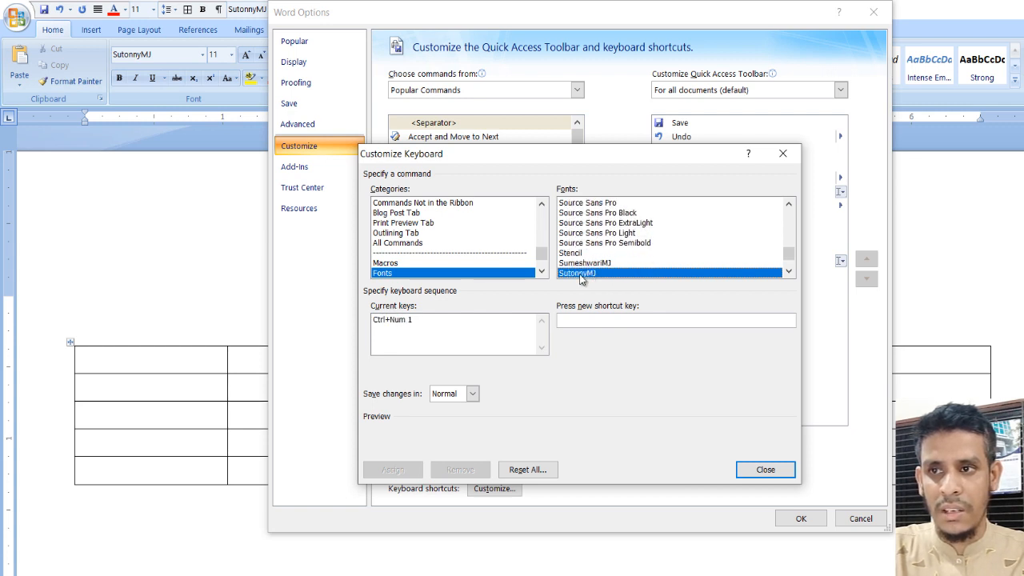
left_click(564, 320)
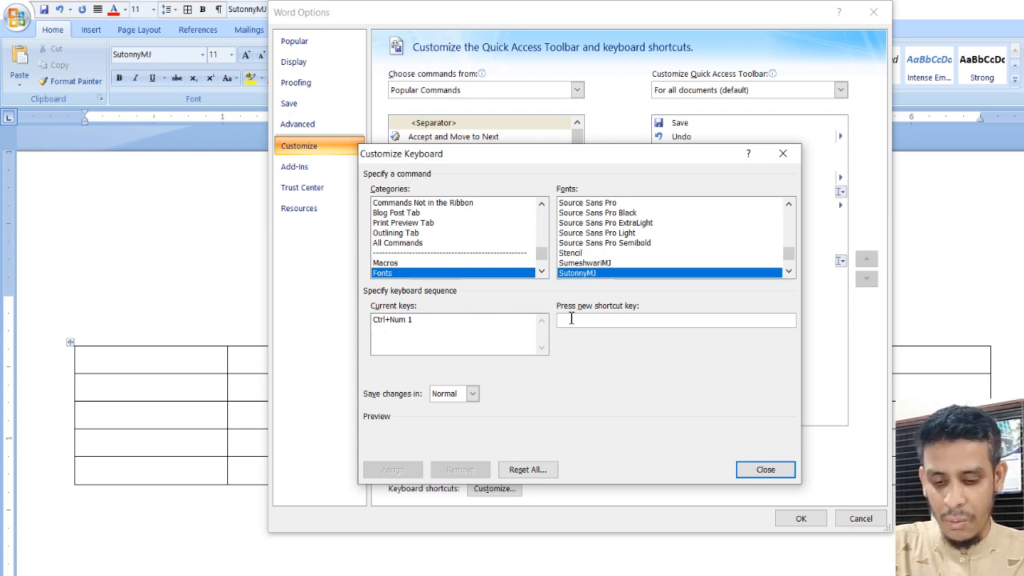
key("ctrl+KP_1")
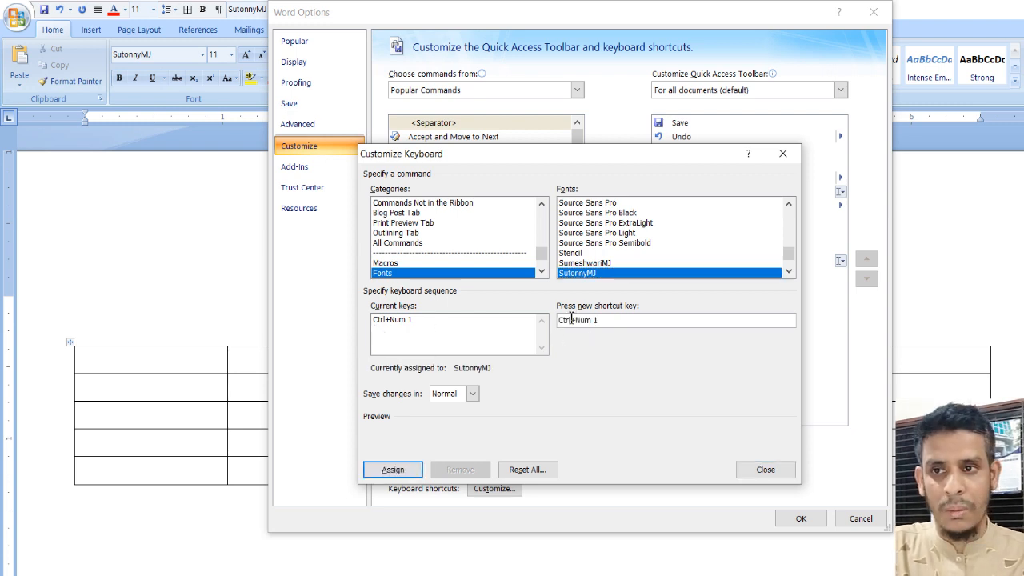
key("Return")
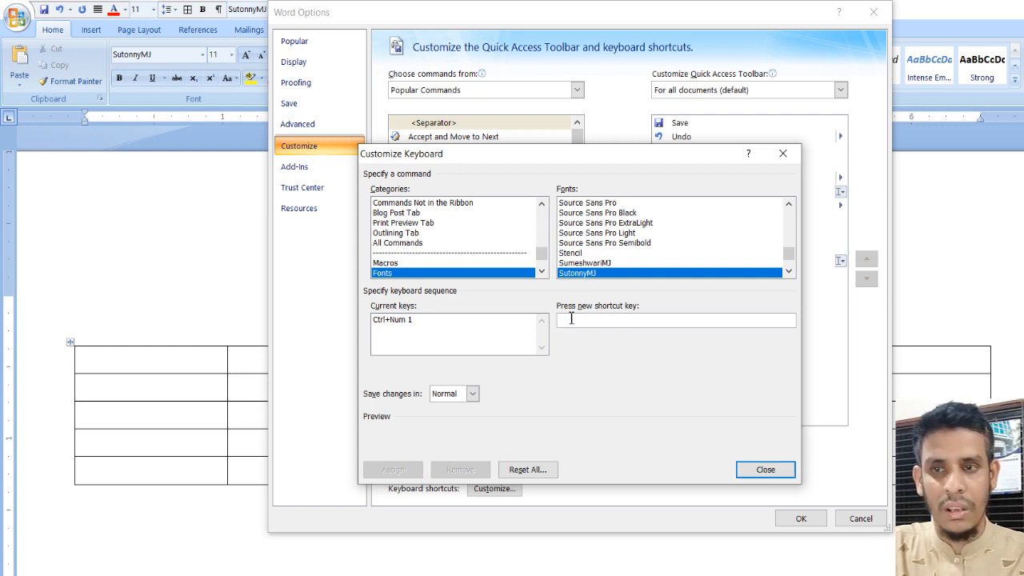
Try Ctrl+Num 3 as a shortcut for SutonnyMJ, then select the Calibri font and clear the shortcut entry
key("ctrl+KP_3")
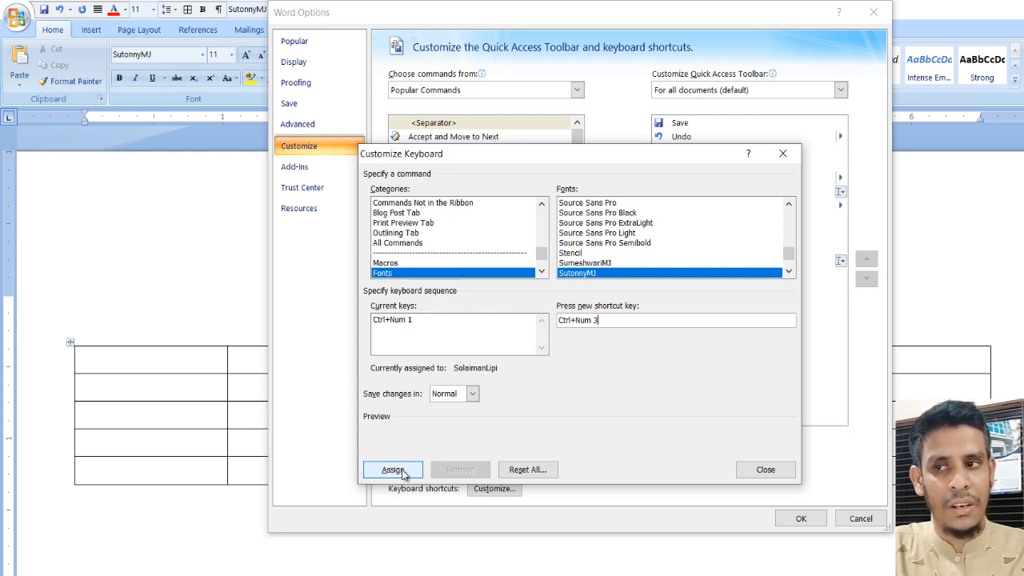
left_click(600, 264)
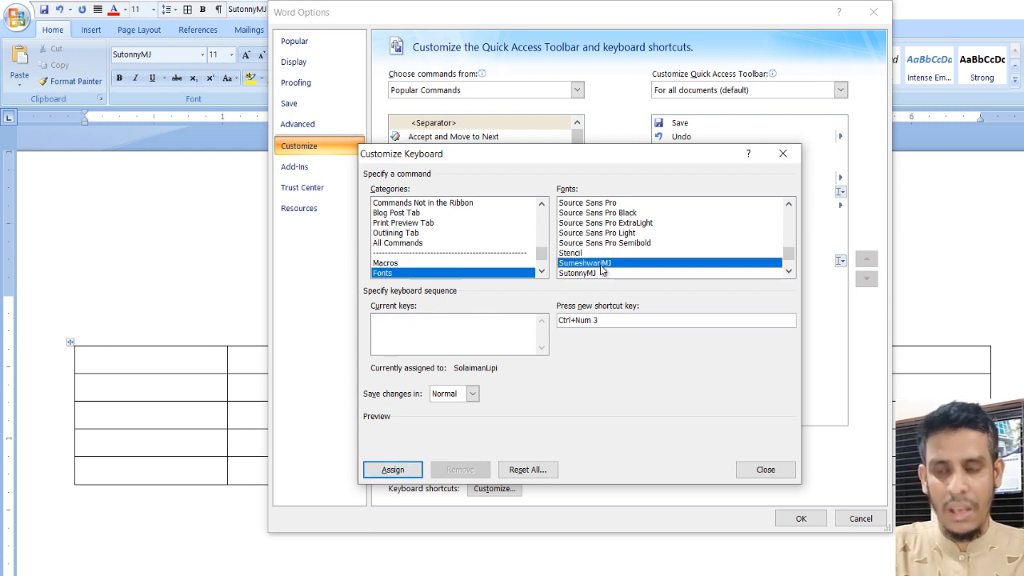
key("c")
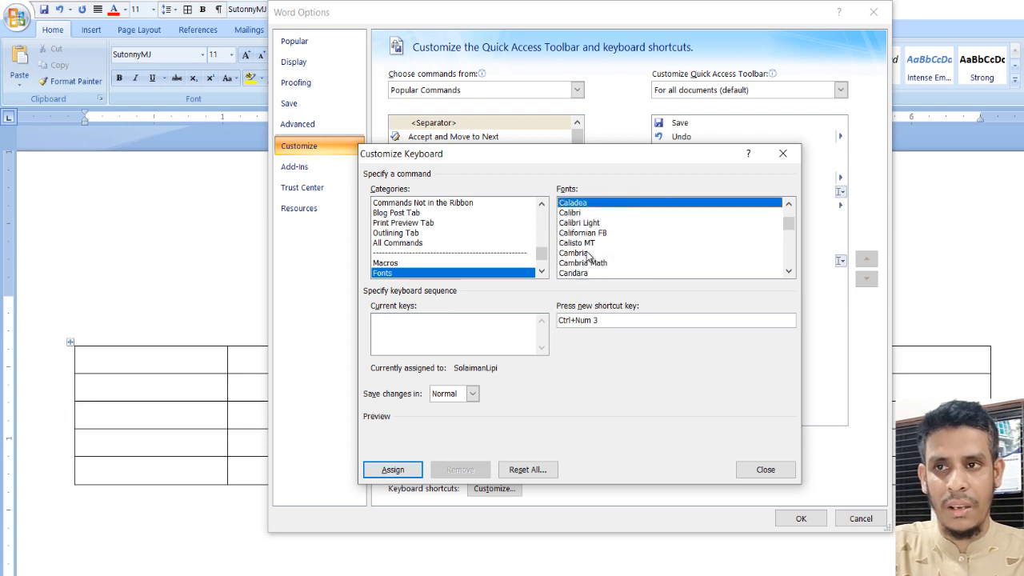
left_click(571, 213)
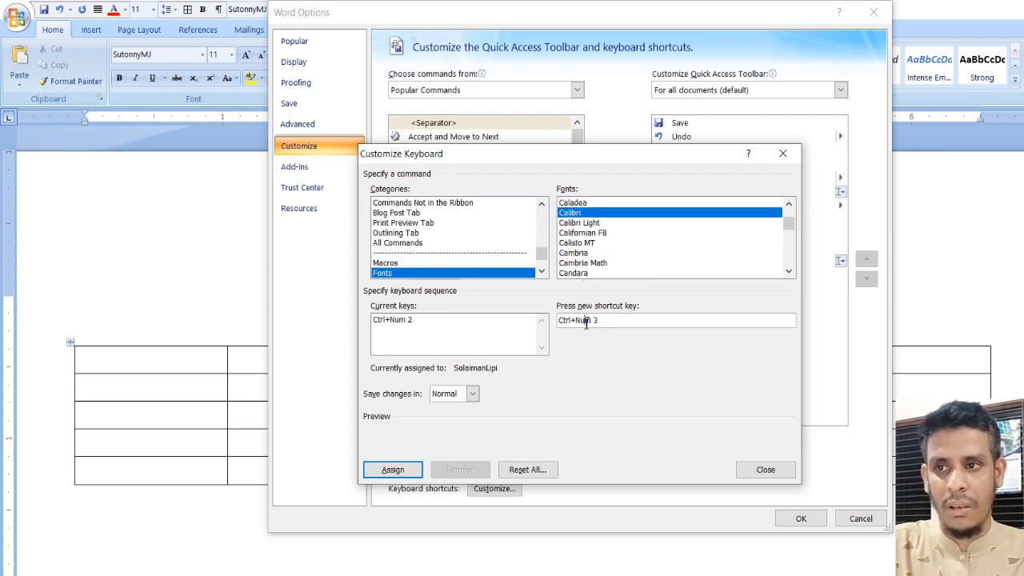
double_click(584, 320)
left_click_drag(615, 321, 546, 330)
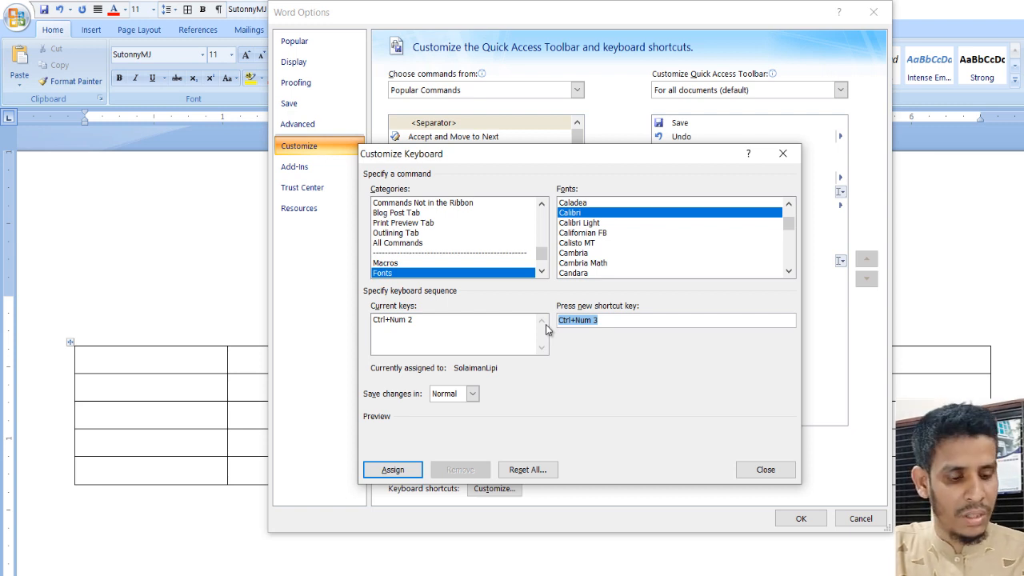
key("KP_2")
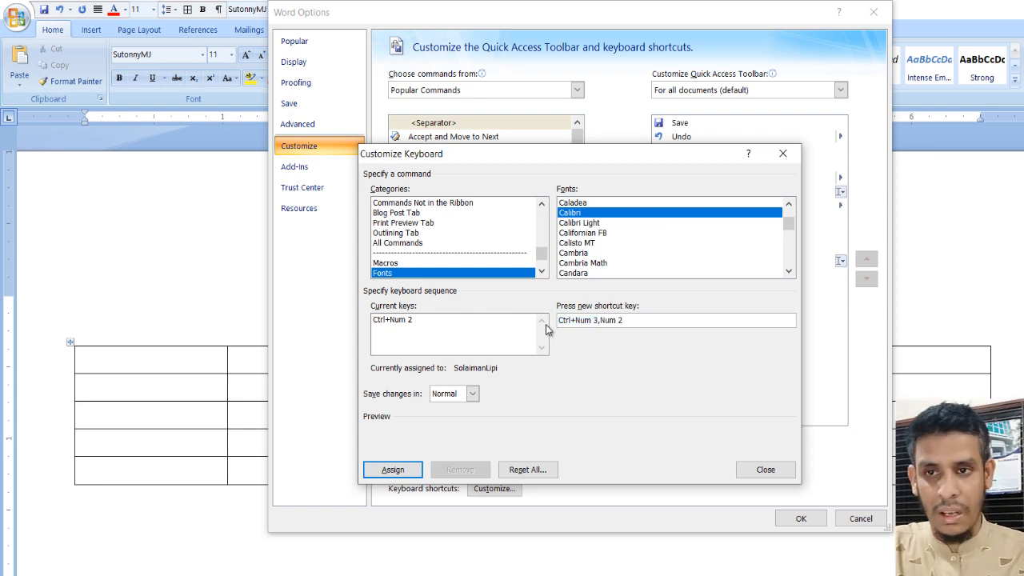
key("BackSpace")
key("BackSpace")
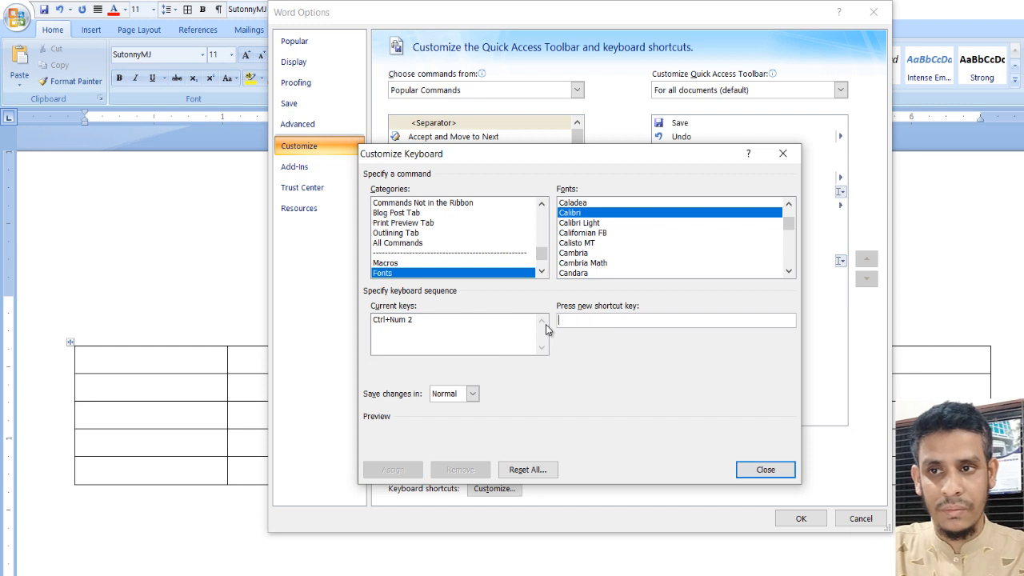
Try Ctrl+Num 3 and Ctrl+Num 4 as shortcuts for Calibri, then leave Word Options without assigning them
key("ctrl+KP_3")
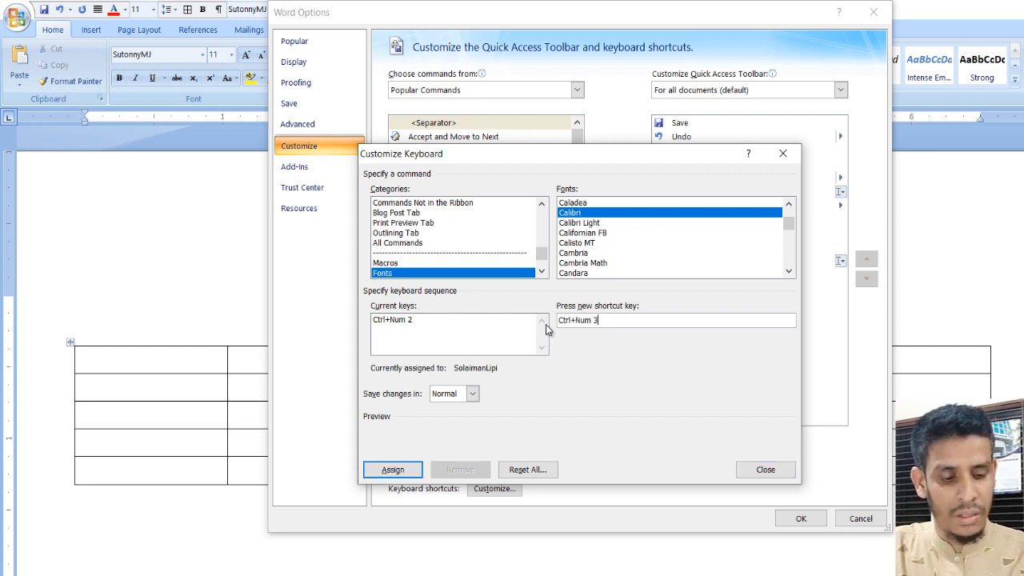
key("BackSpace")
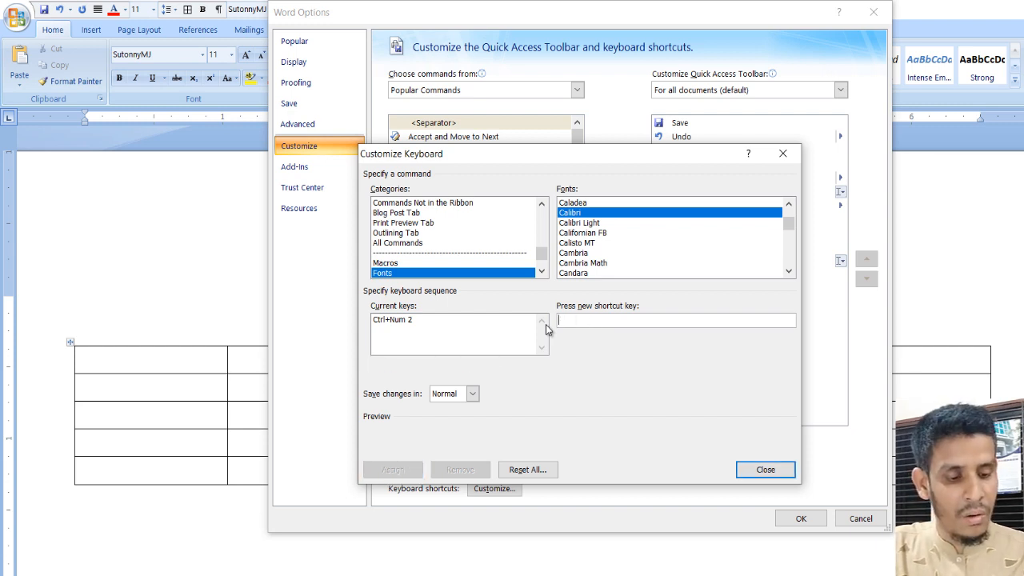
key("ctrl+KP_4")
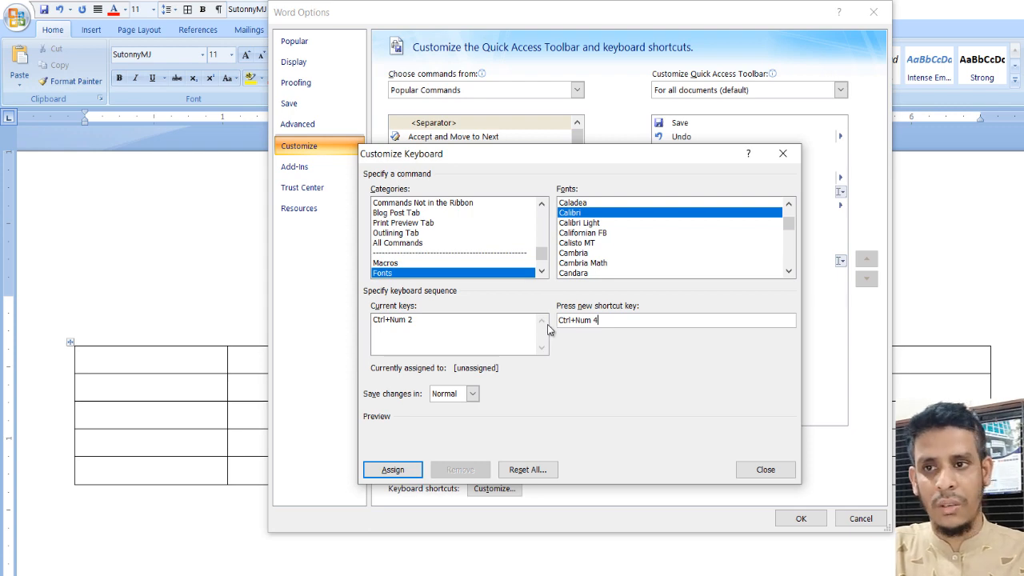
left_click(780, 474)
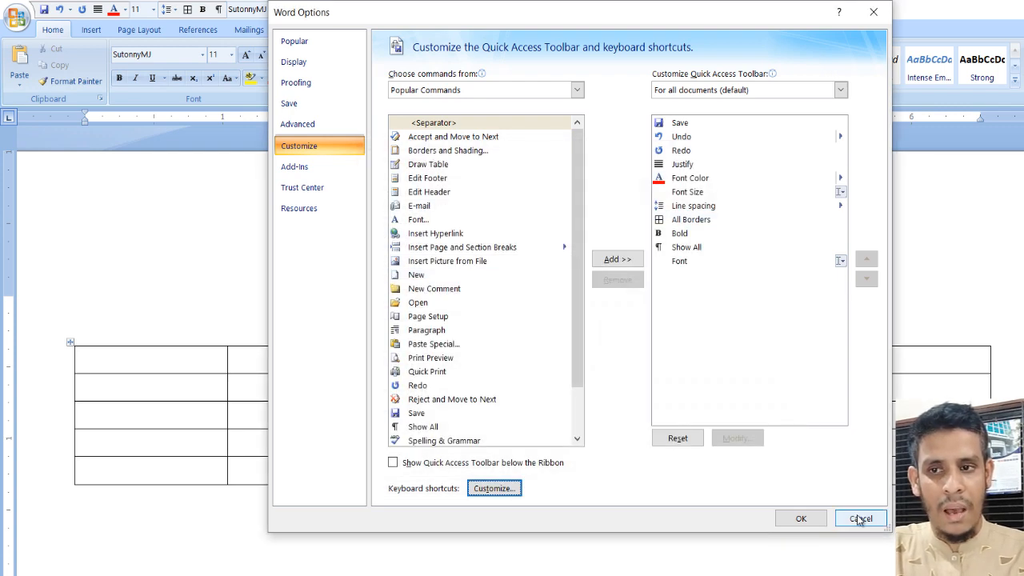
left_click(858, 518)
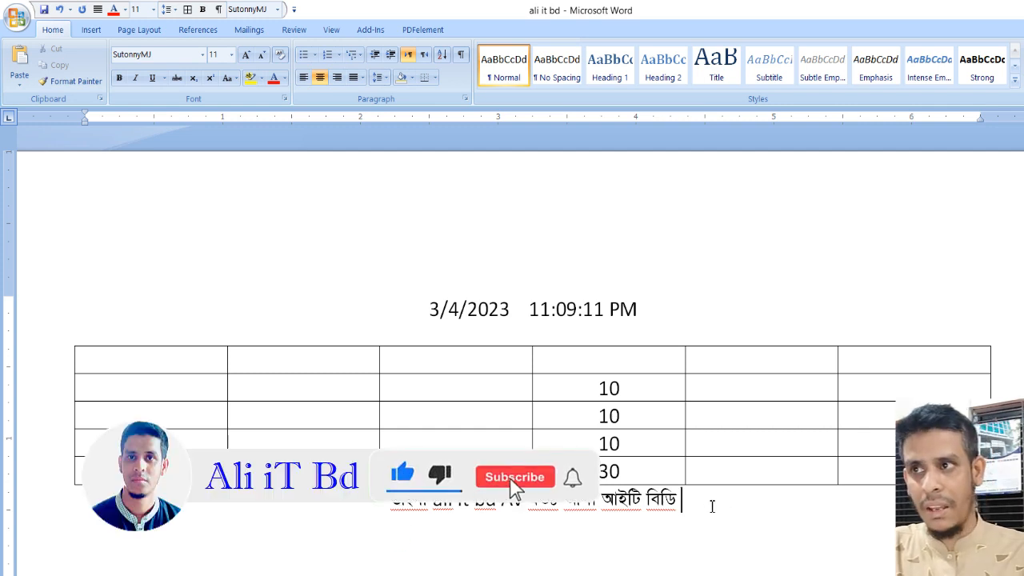
Switch to the Calibri font and add "ali it bd" at the end of the line below the table
left_click(202, 54)
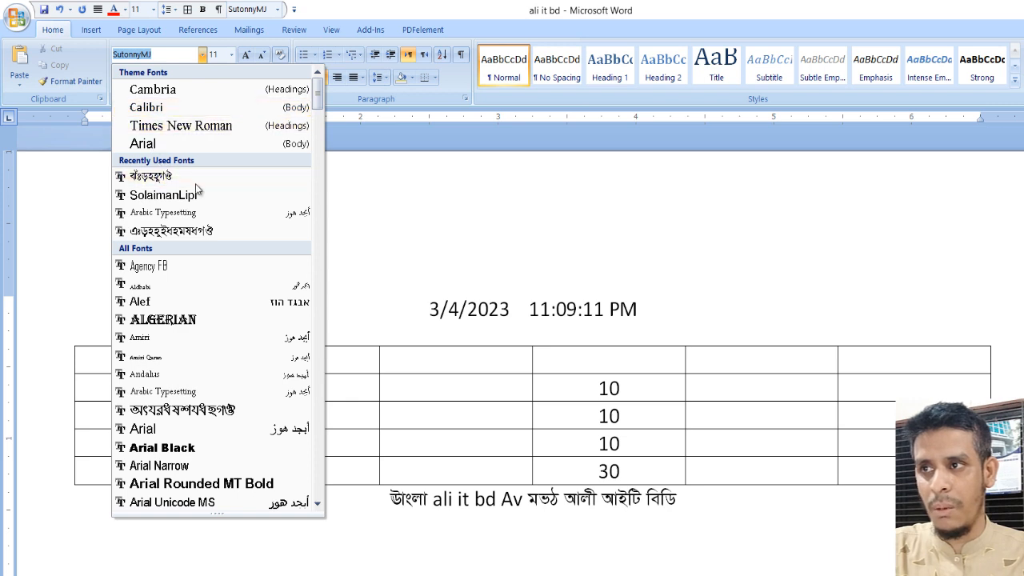
left_click(717, 511)
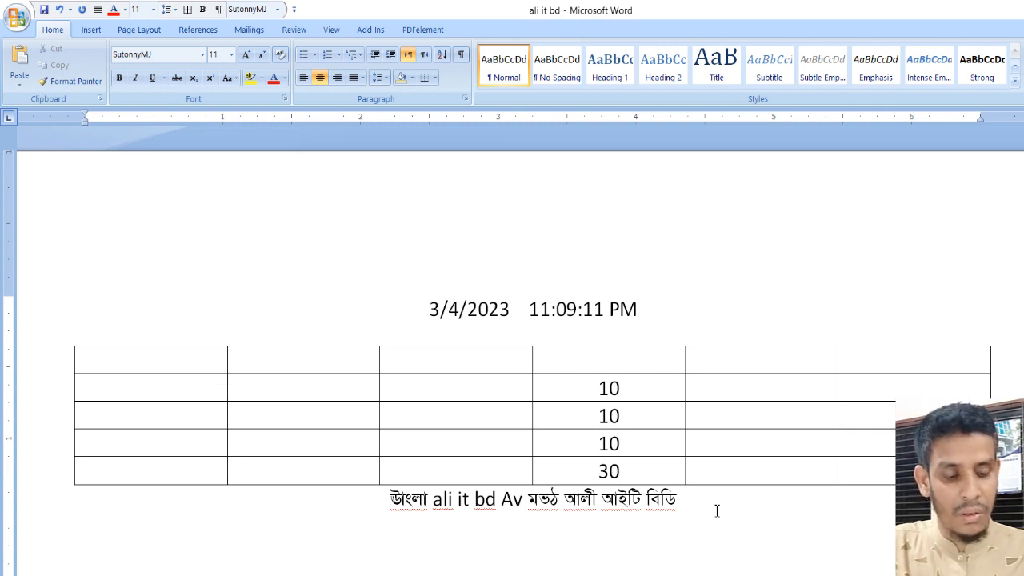
key("ctrl+space")
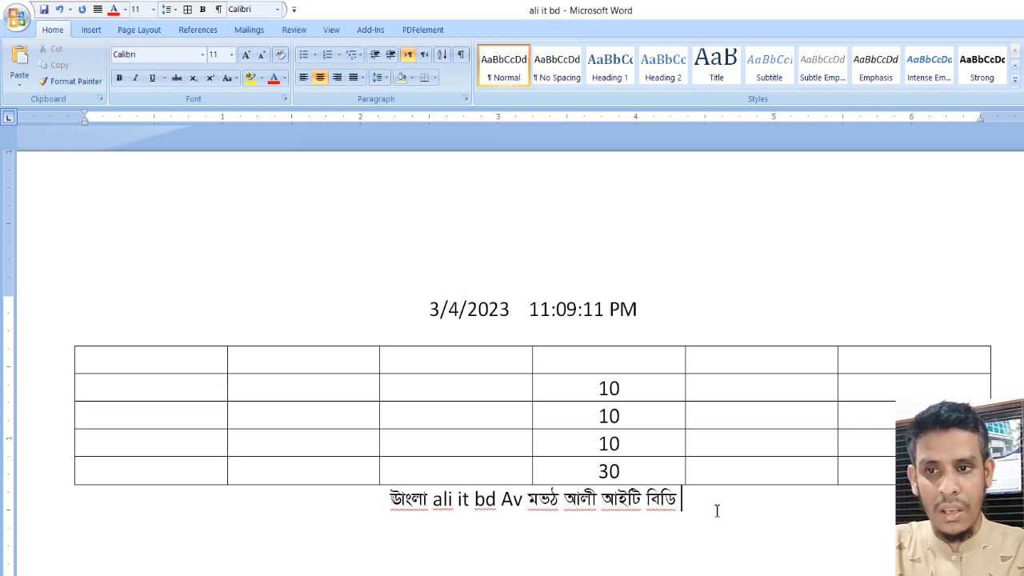
type("ali tib")
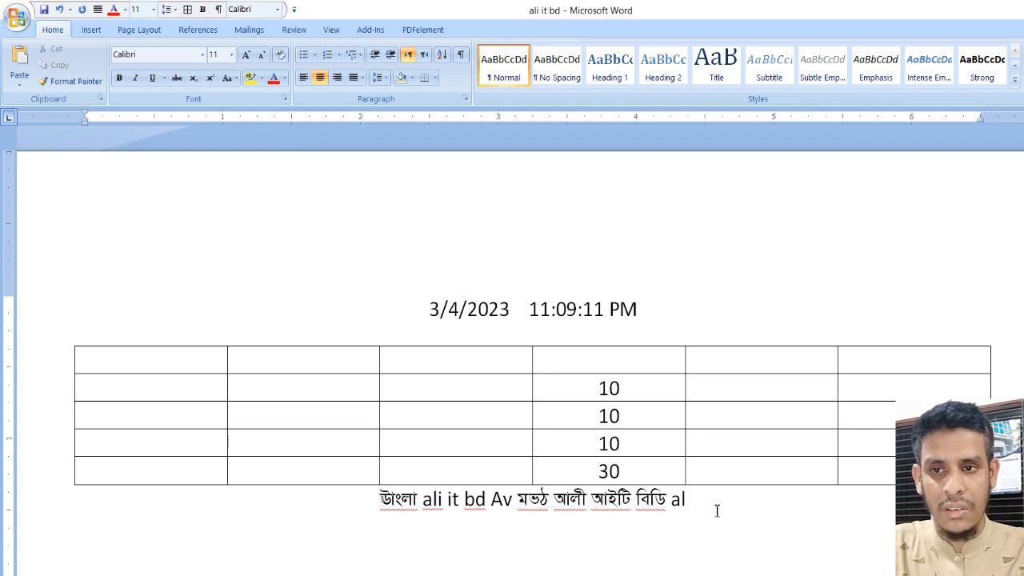
key("BackSpace")
key("BackSpace")
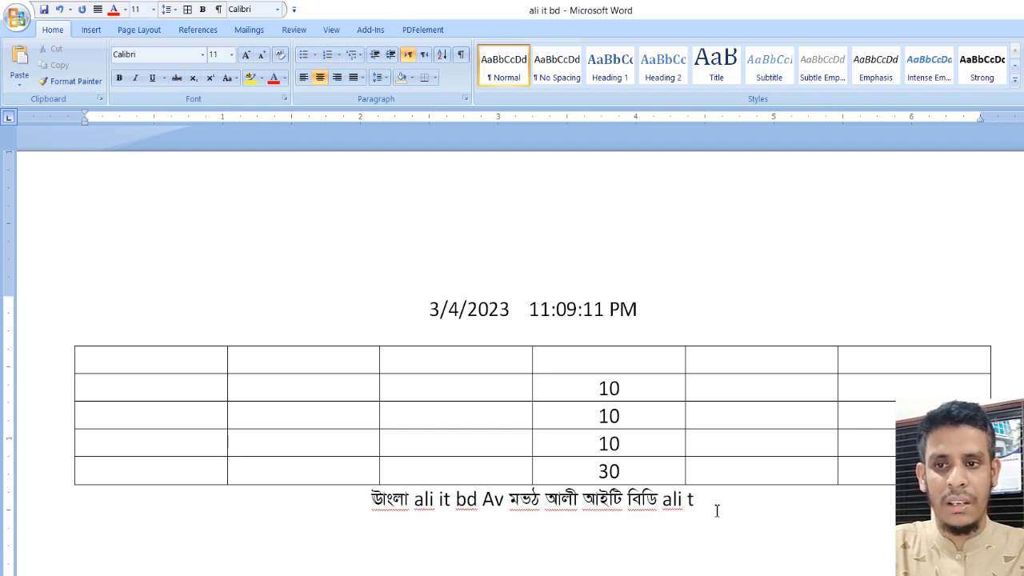
key("BackSpace")
type("it ")
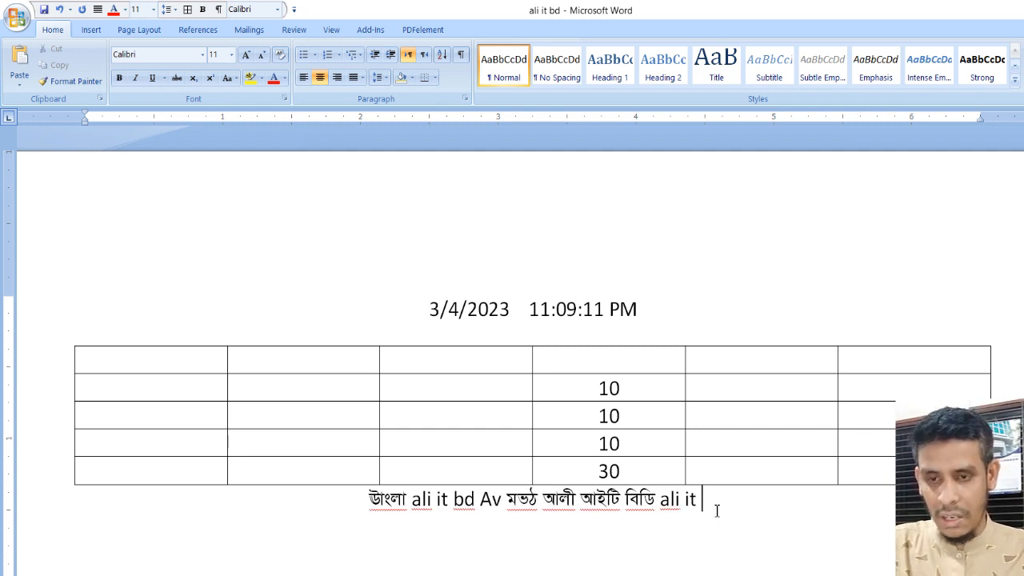
type("bd")
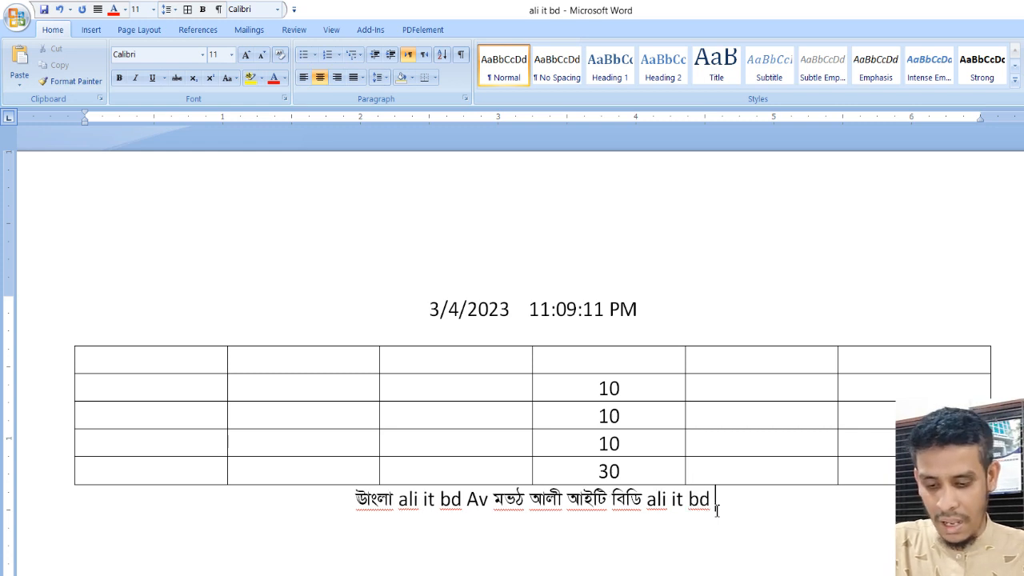
Switch to Bangla input with the SutonnyMJ font and add "আলী আইটি বিডি" at the end of the line
key("ctrl+alt+b")
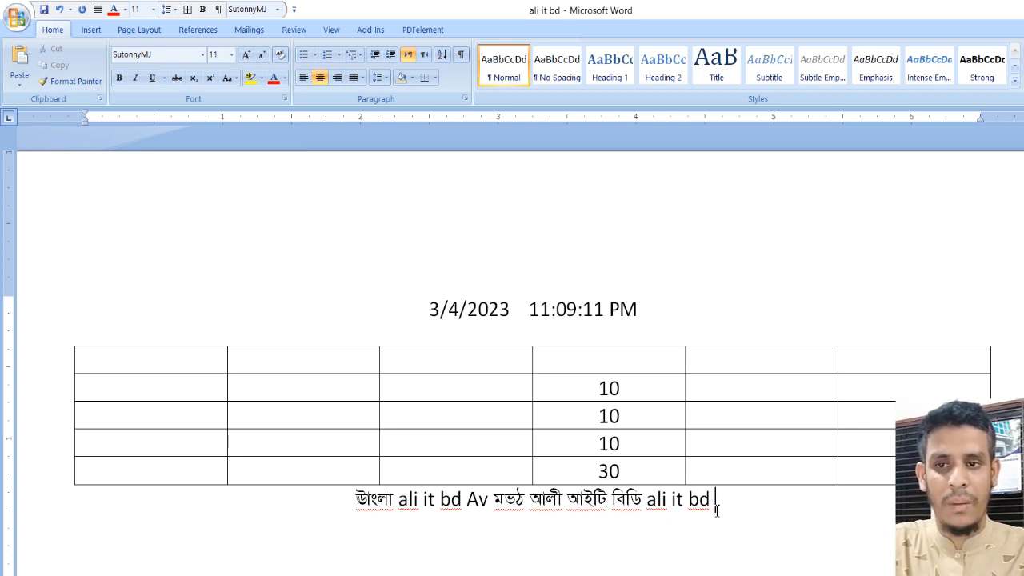
type("আলী")
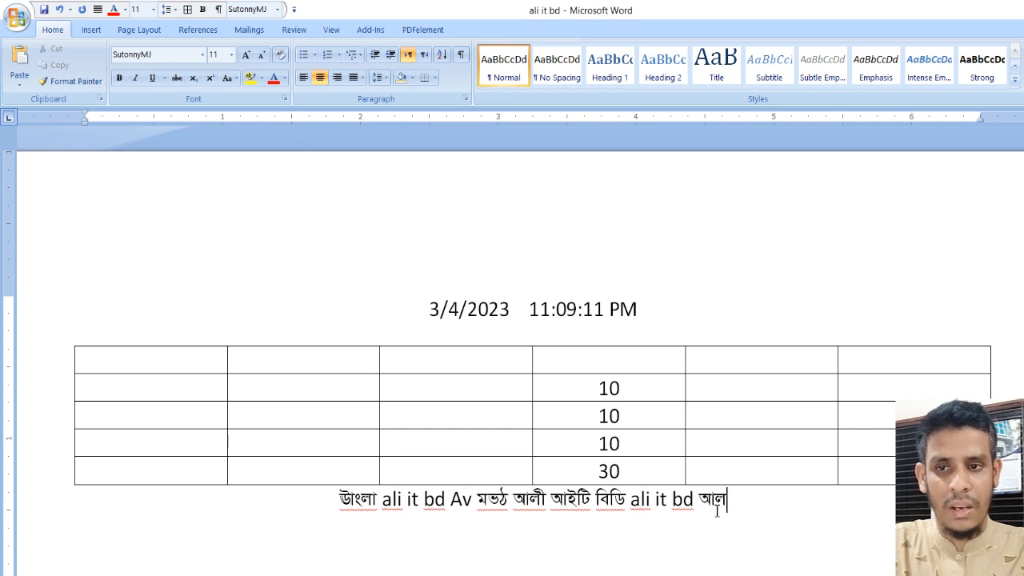
type(" আইটি বি")
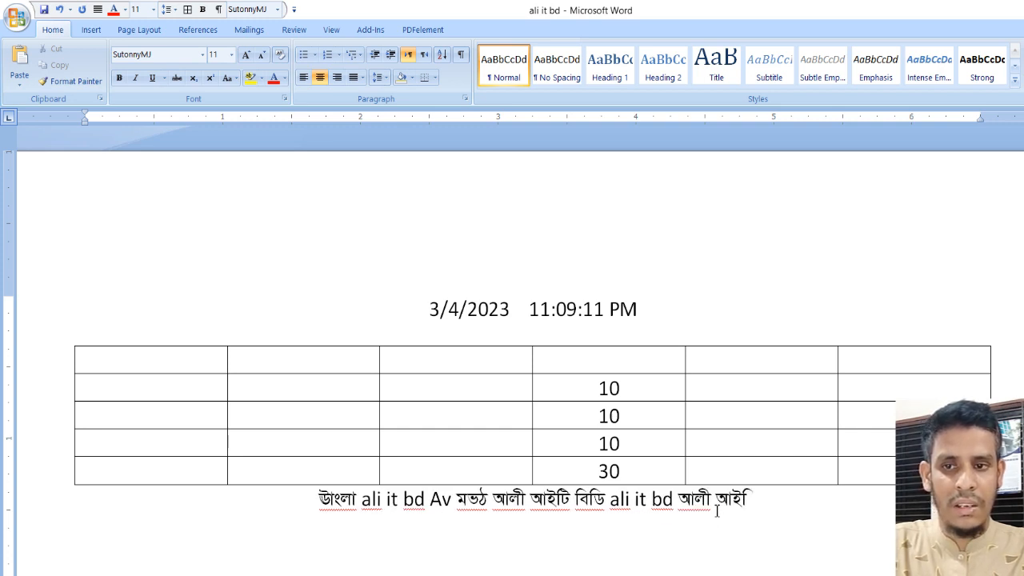
type("ডি")
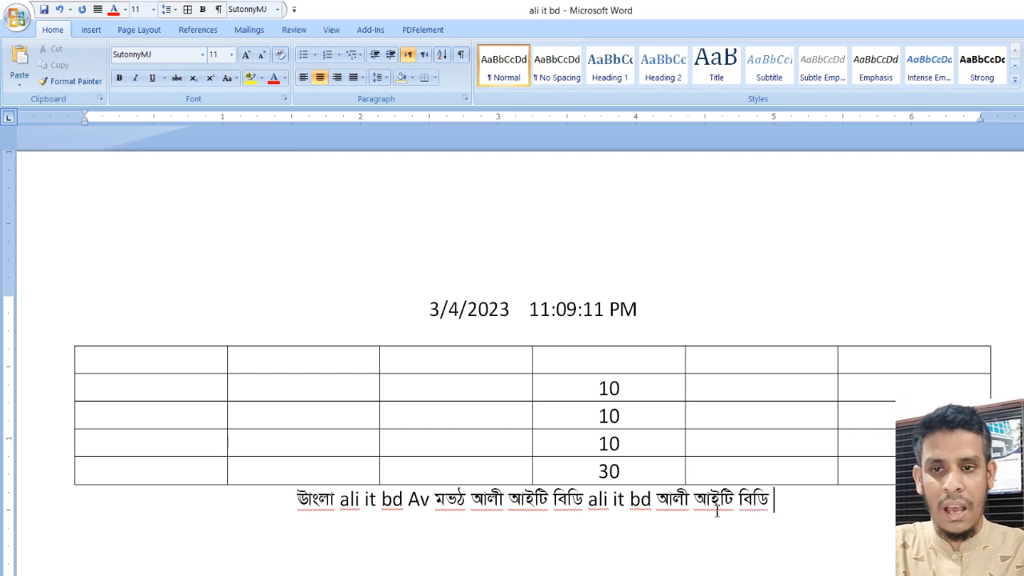
Continue the line in SutonnyMJ with the Bangla words "আমাদেও তাদেও মোদেও"
type("আমাদের")
type(" তাদের ")
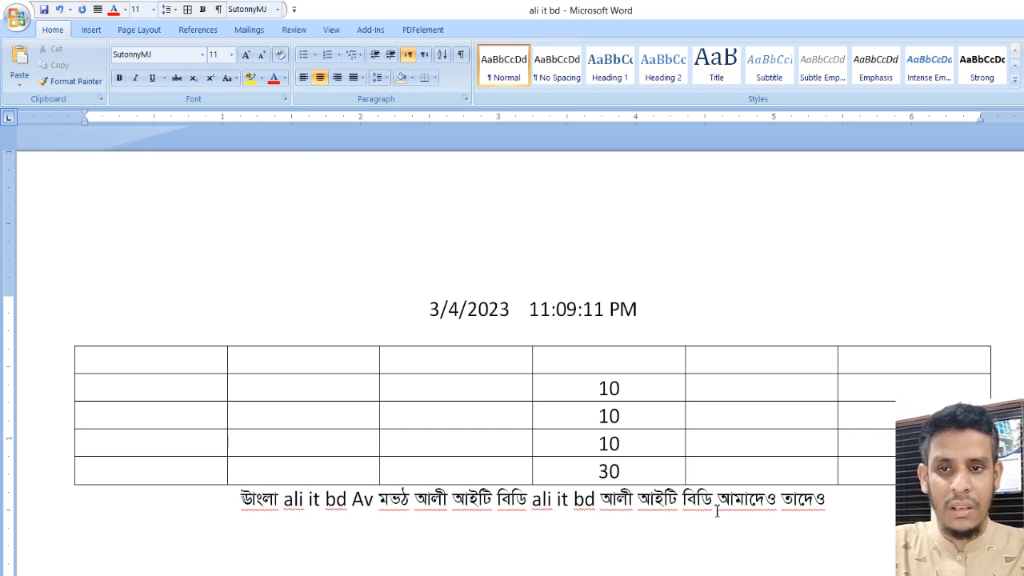
type("মোতাে")
key("BackSpace")
key("BackSpace")
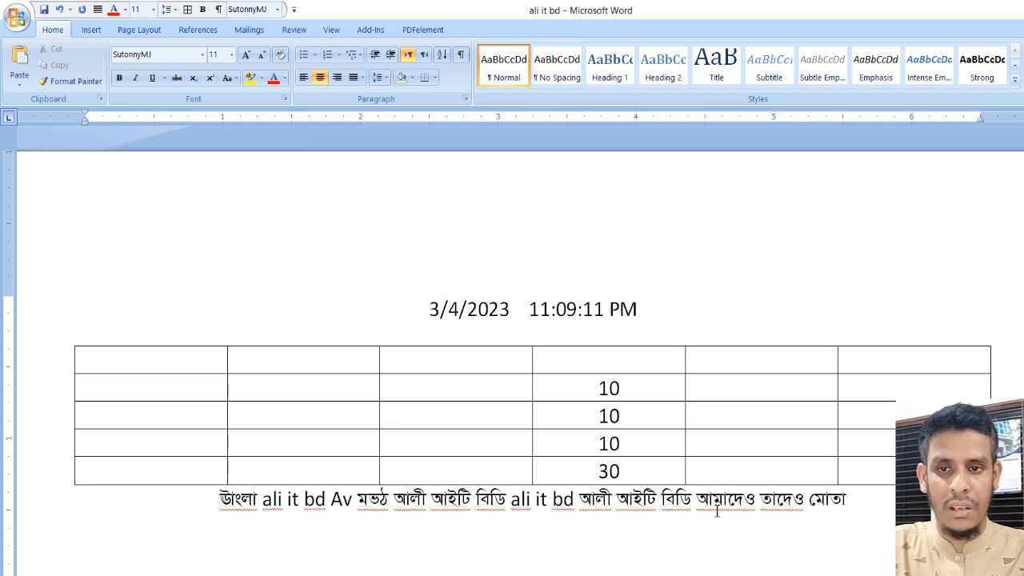
key("BackSpace")
type("দের")
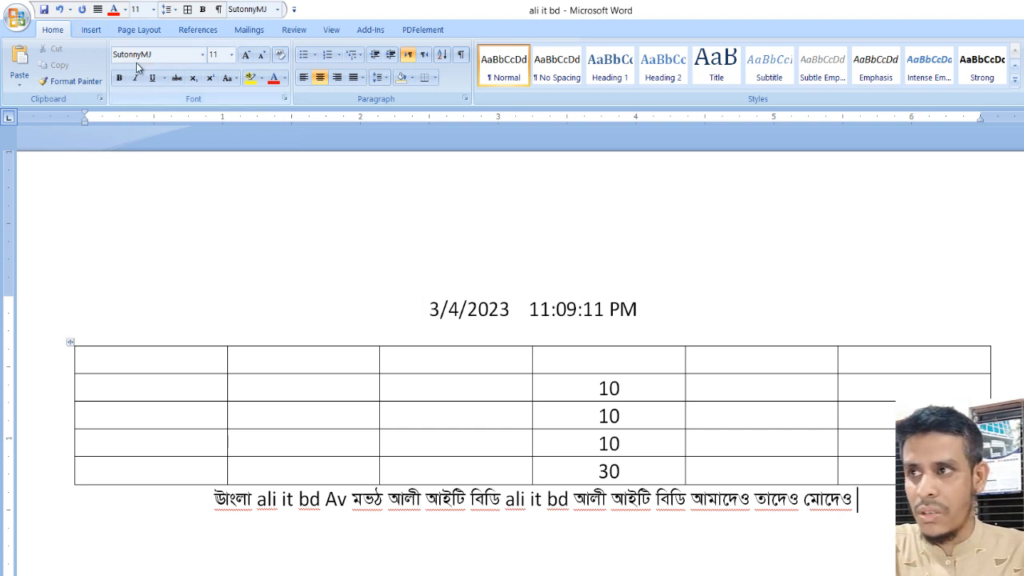
In Word's proofing options, turn off all six spelling options for Microsoft Office programs, from Ignore words in UPPERCASE through Suggest from main dictionary only
left_click(20, 19)
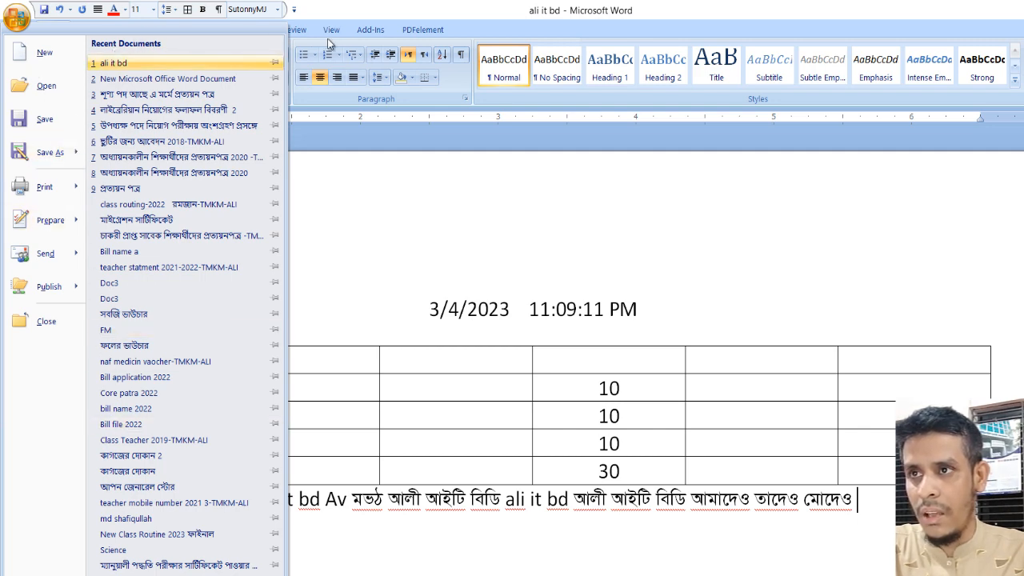
right_click(295, 30)
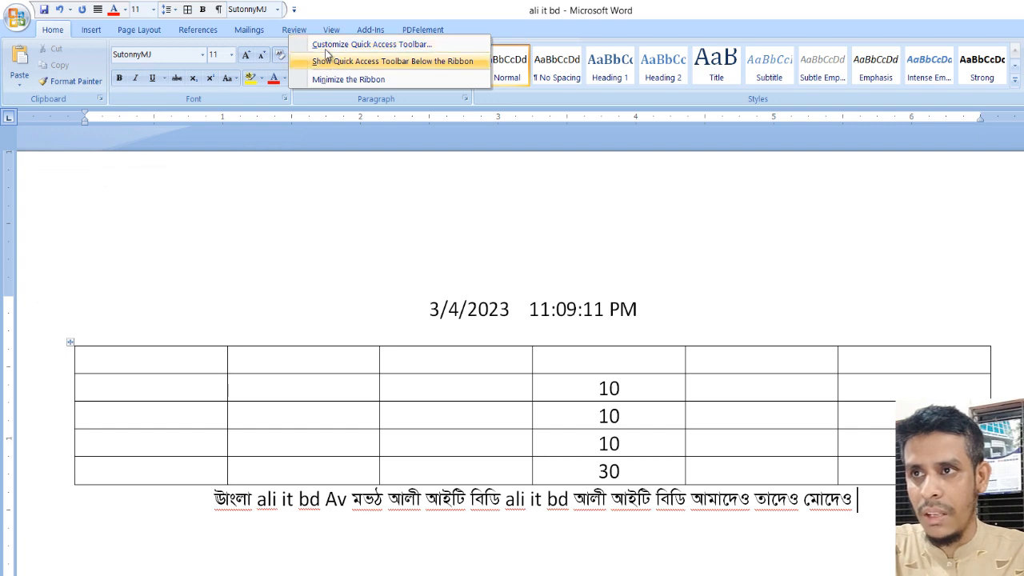
left_click(325, 45)
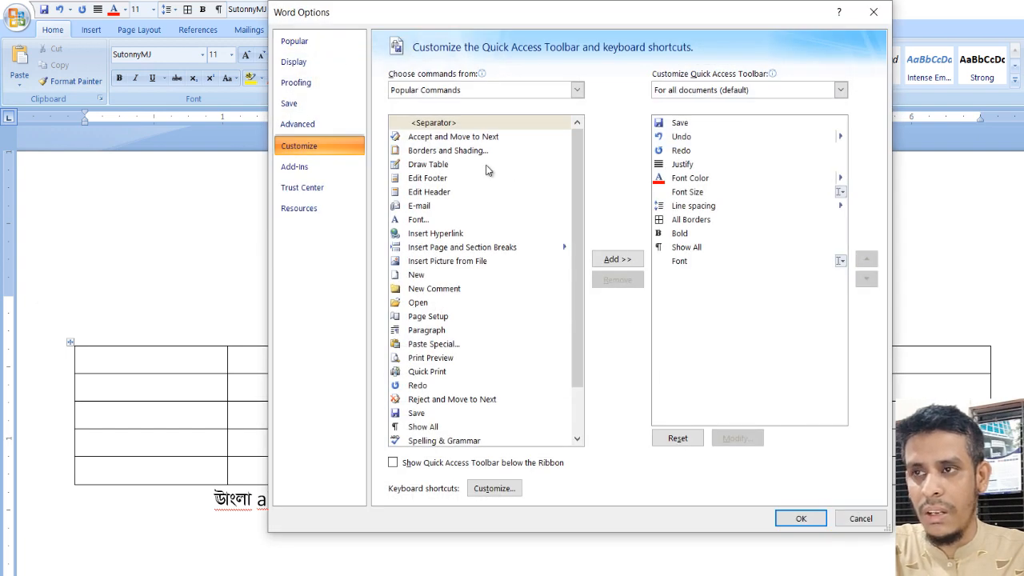
left_click(309, 83)
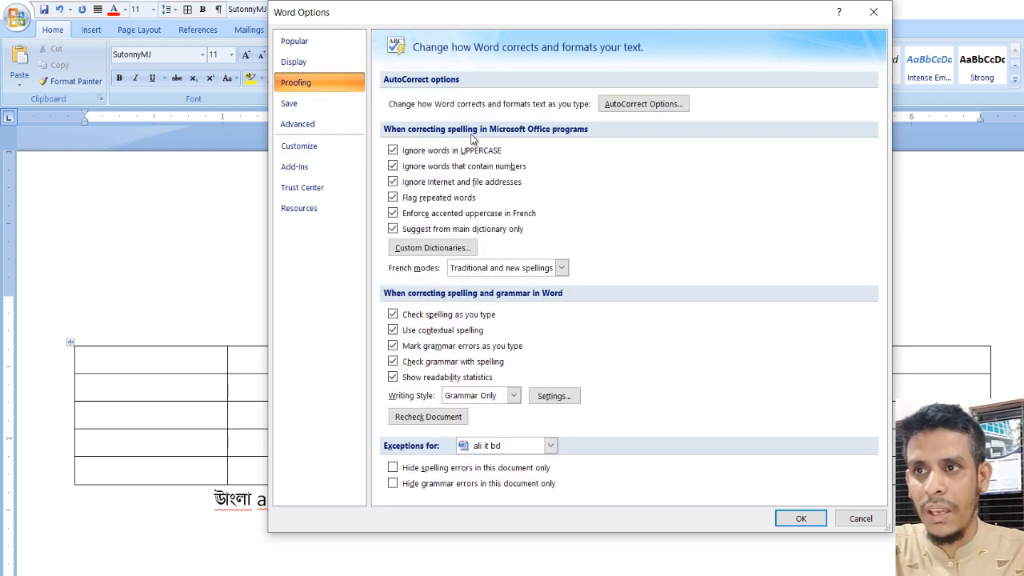
left_click(405, 152)
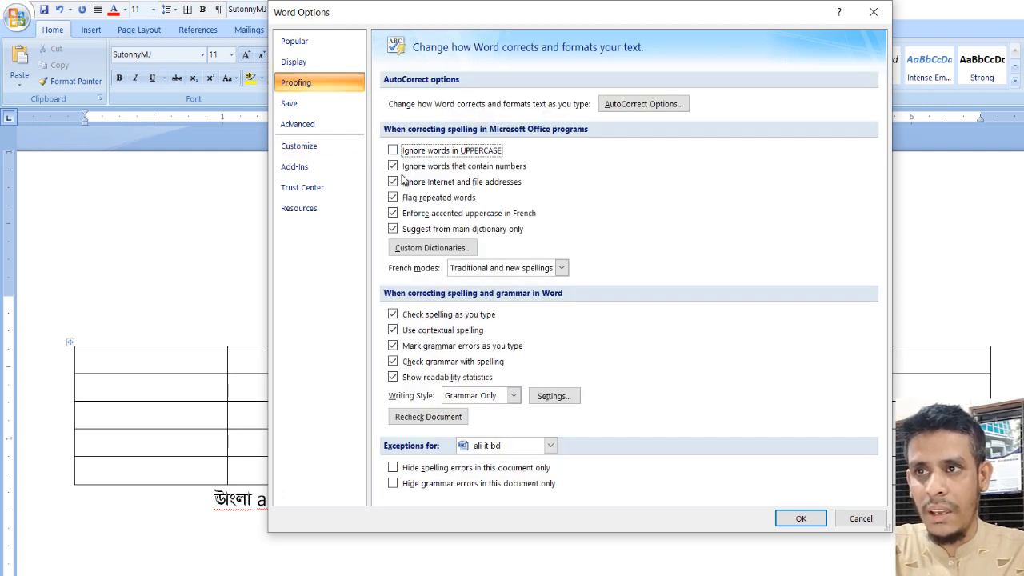
left_click(394, 167)
left_click(393, 182)
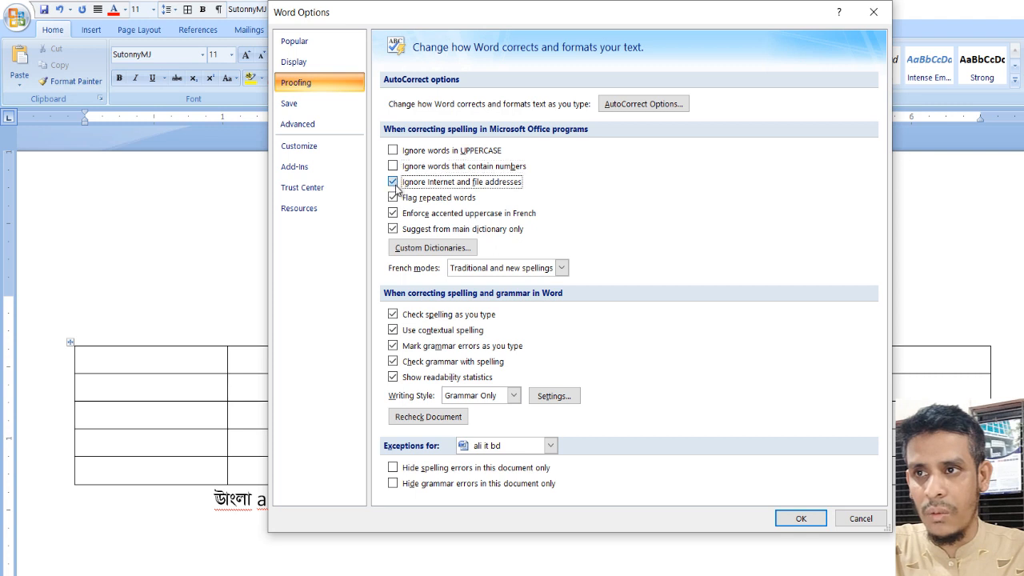
left_click(393, 198)
left_click(393, 212)
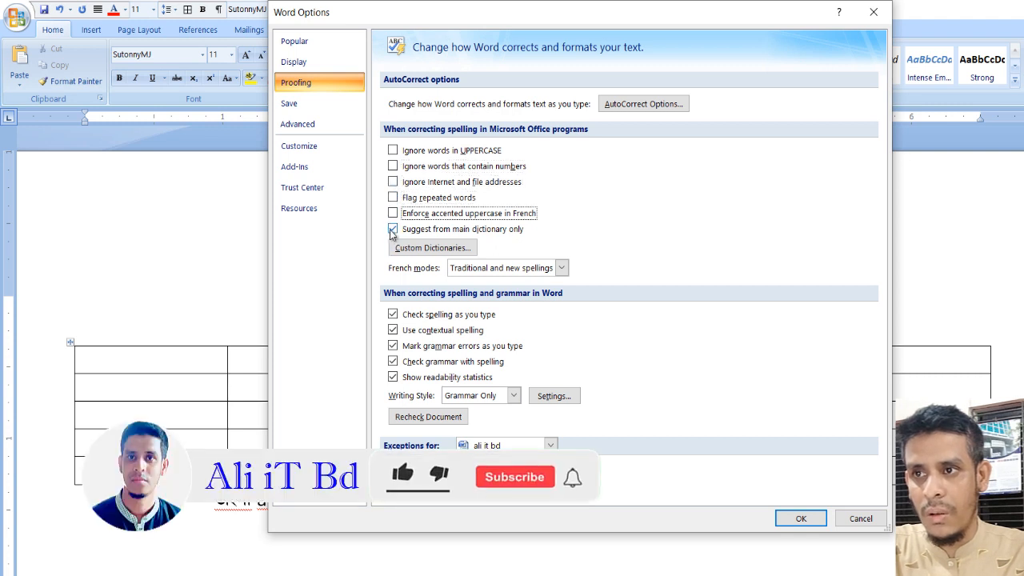
left_click(393, 229)
Turn off spelling checks as you type, contextual spelling, marking of grammar errors and grammar checking with spelling for Word
left_click(393, 315)
left_click(394, 330)
left_click(393, 345)
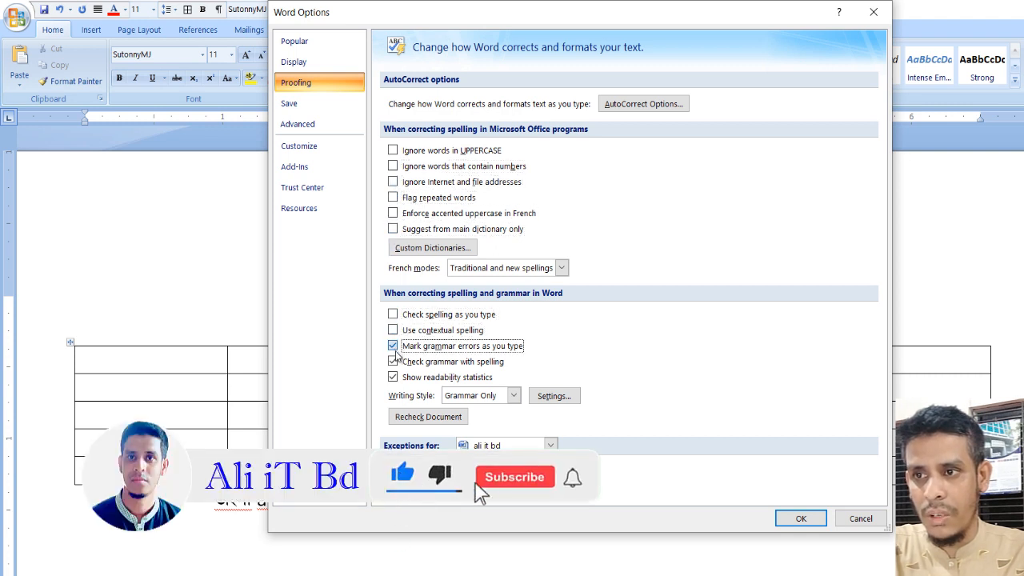
left_click(393, 361)
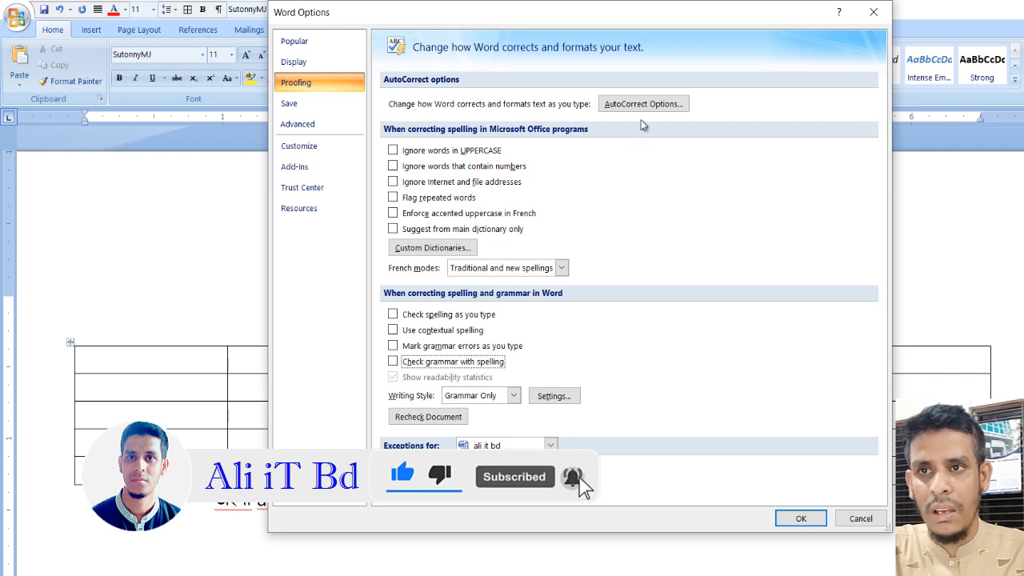
Disable the AutoCorrect Options buttons, all five capitalization and Caps Lock corrections, and Replace text as you type, and apply the Word options
left_click(643, 105)
left_click(436, 186)
left_click(435, 204)
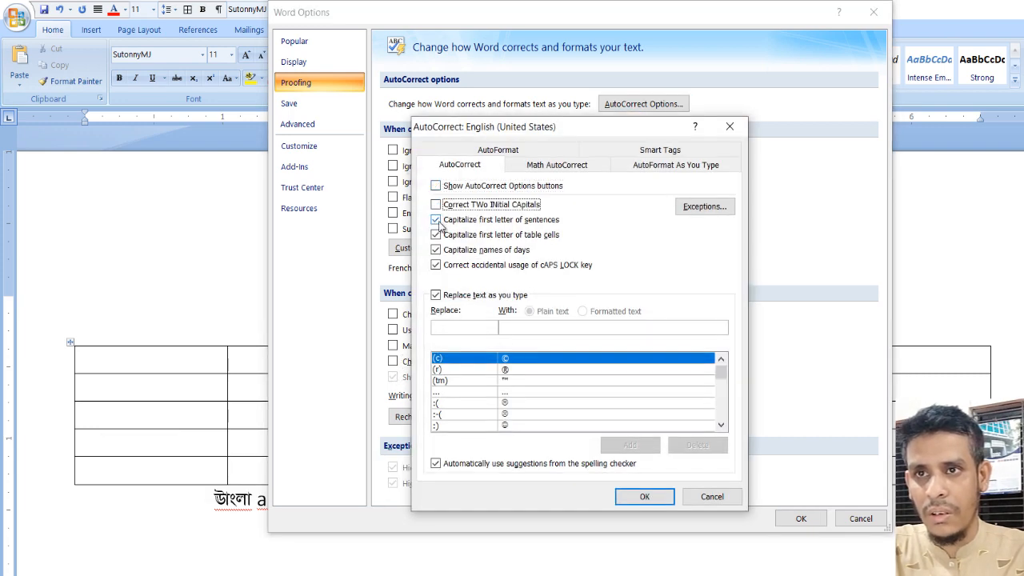
left_click(436, 219)
left_click(435, 234)
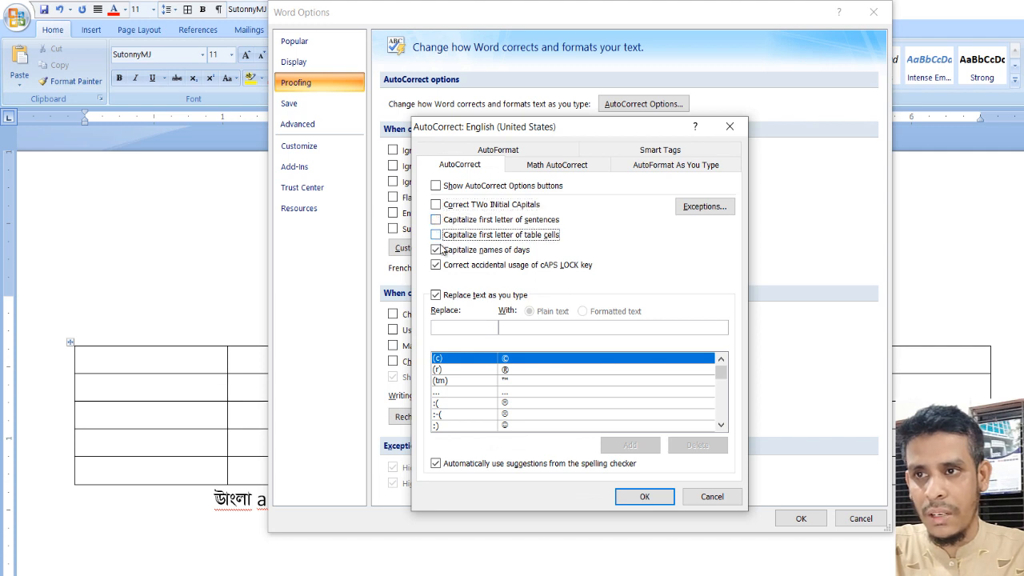
left_click(435, 249)
left_click(435, 265)
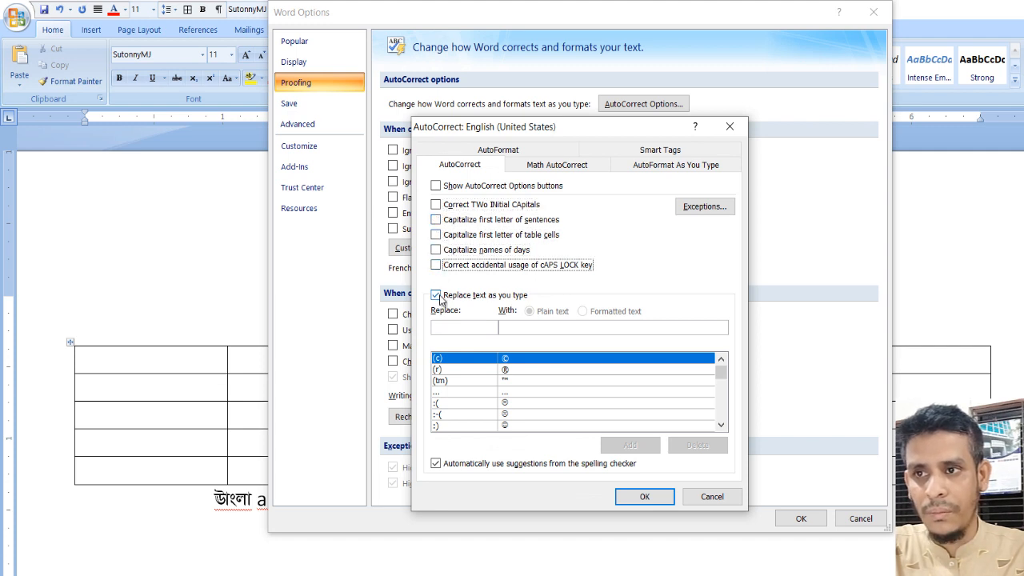
left_click(436, 296)
left_click(647, 497)
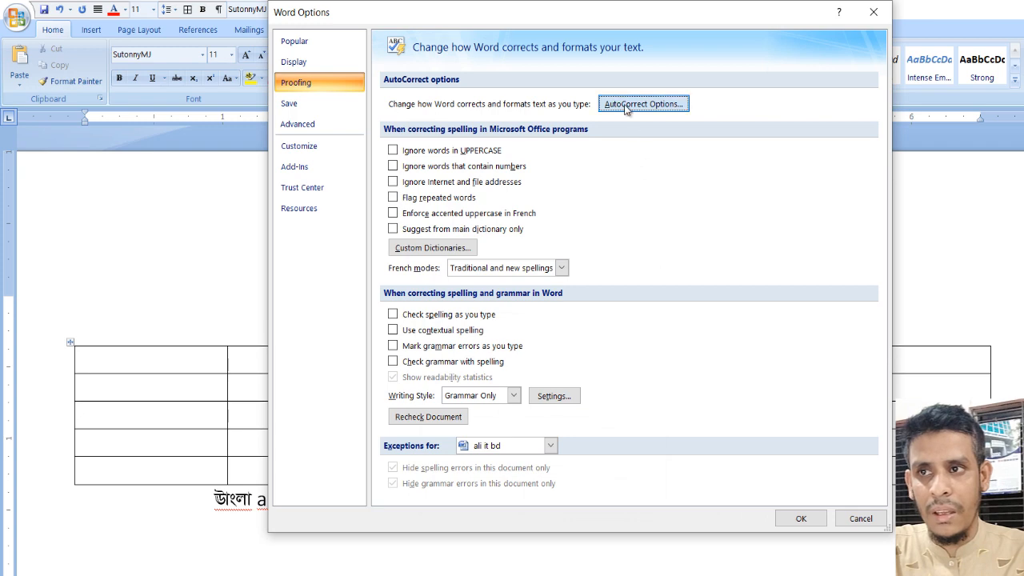
left_click(644, 104)
left_click(644, 496)
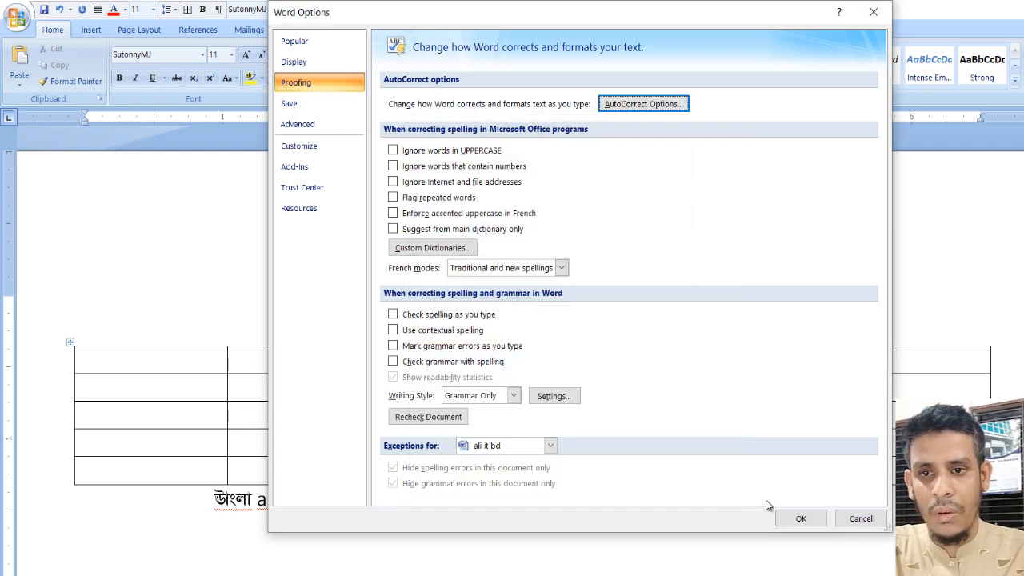
left_click(802, 518)
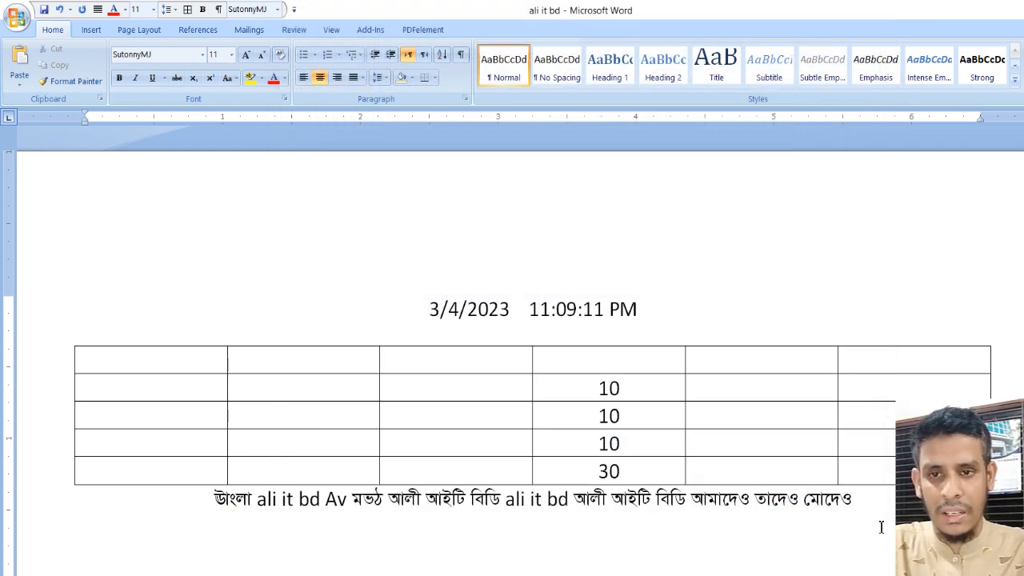
Add the Bangla word "আমাদের" in SutonnyMJ at the end of the line below the table
type("আমাদের")
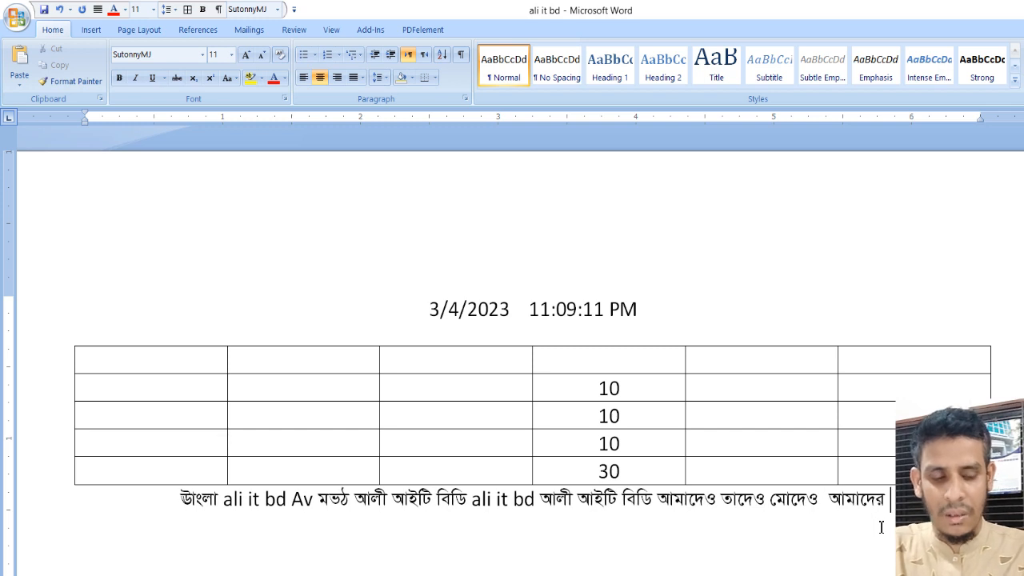